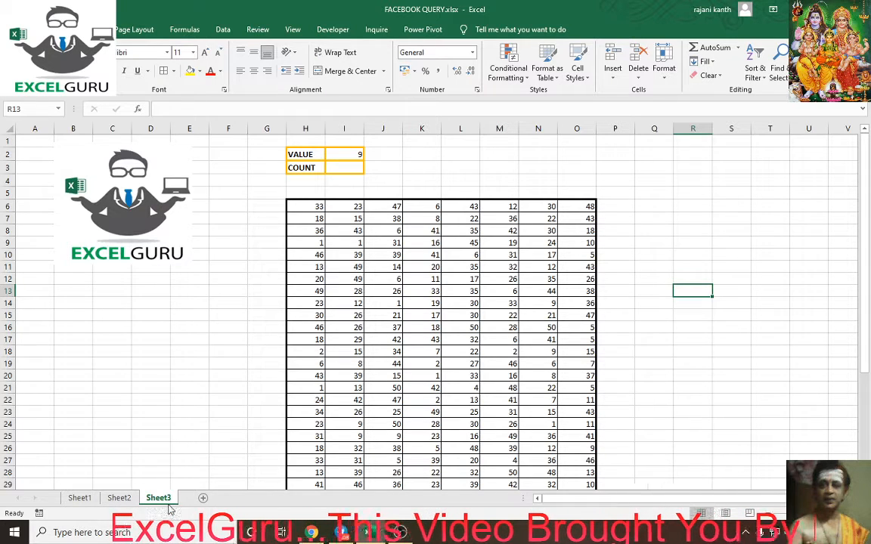
Step: Examine the VALUE and COUNT cells and the number table below them on Sheet3
{"action": "scroll", "coordinate": [408, 452], "scroll_direction": "up", "scroll_amount": 7}
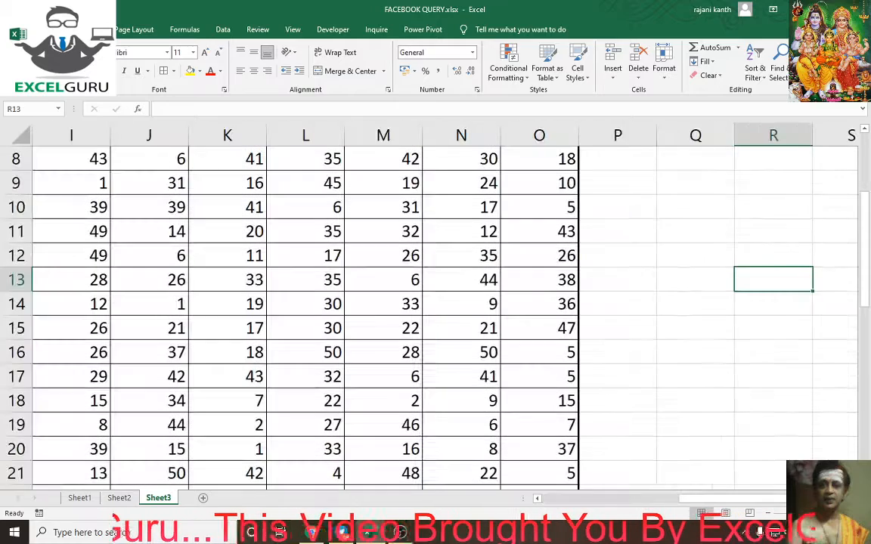
{"action": "scroll", "coordinate": [399, 414], "scroll_direction": "up", "scroll_amount": 3}
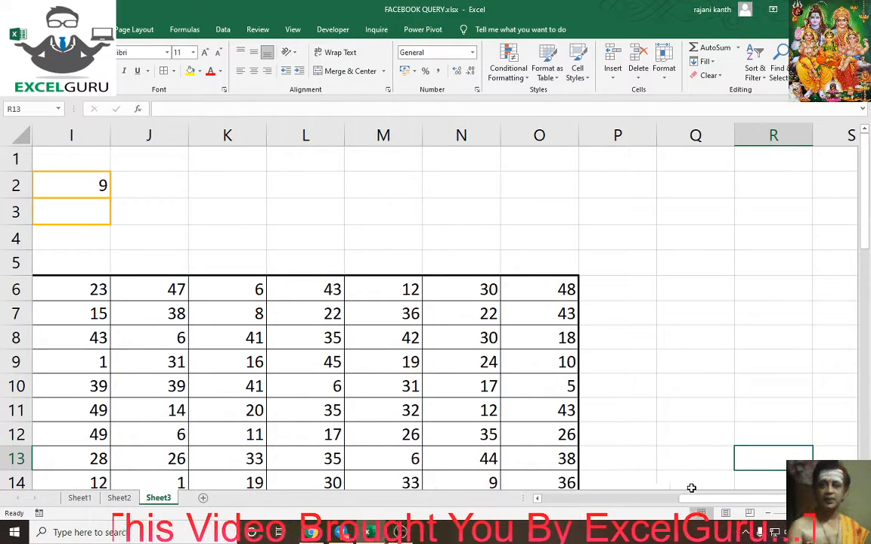
{"action": "left_click_drag", "start_coordinate": [710, 500], "coordinate": [712, 500]}
{"action": "left_click_drag", "start_coordinate": [607, 508], "coordinate": [586, 500]}
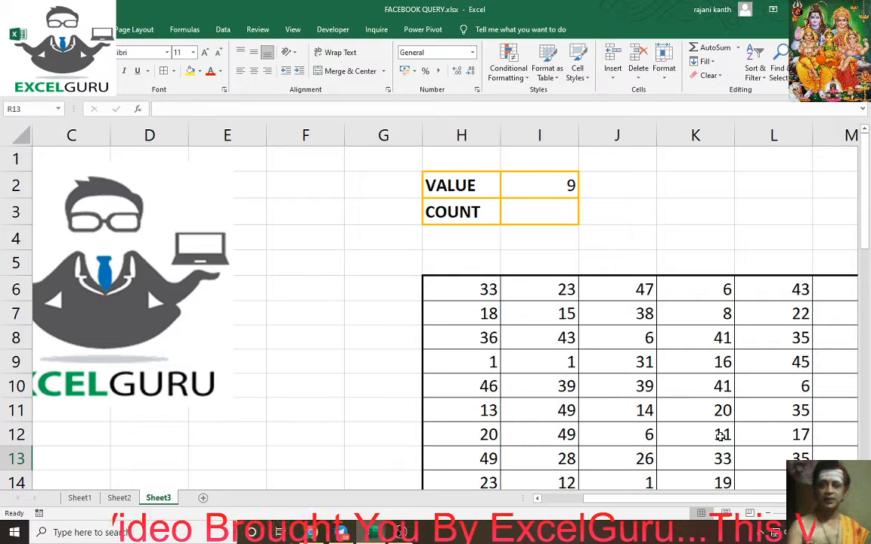
{"action": "left_click_drag", "start_coordinate": [690, 499], "coordinate": [730, 501]}
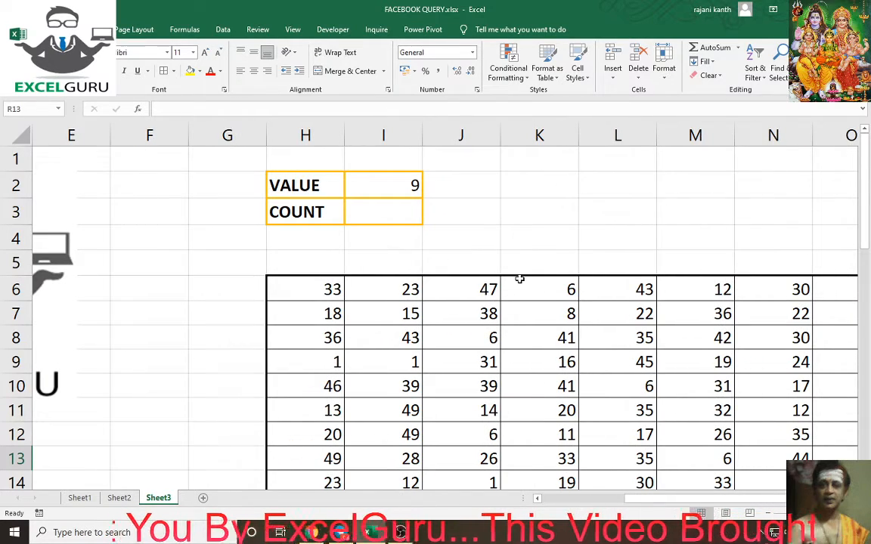
{"action": "scroll", "coordinate": [520, 279], "scroll_direction": "down", "scroll_amount": 1}
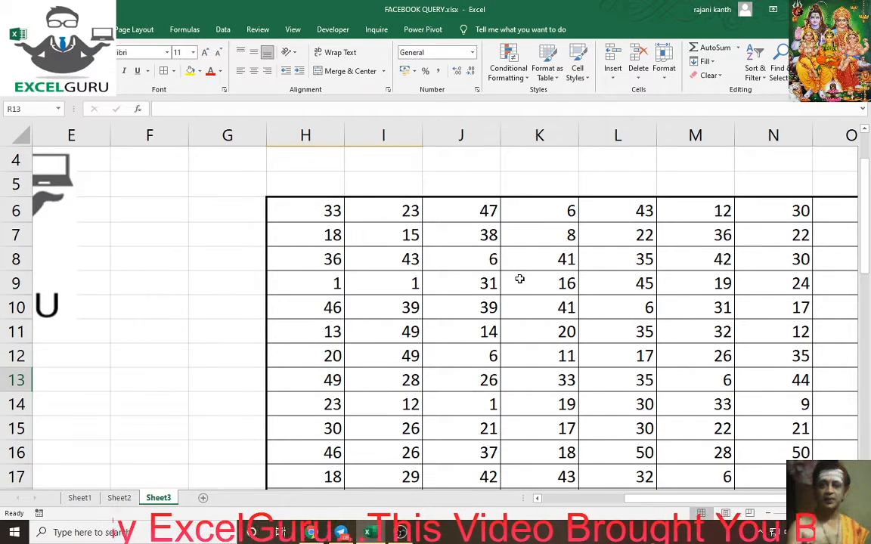
{"action": "scroll", "coordinate": [520, 279], "scroll_direction": "up", "scroll_amount": 1}
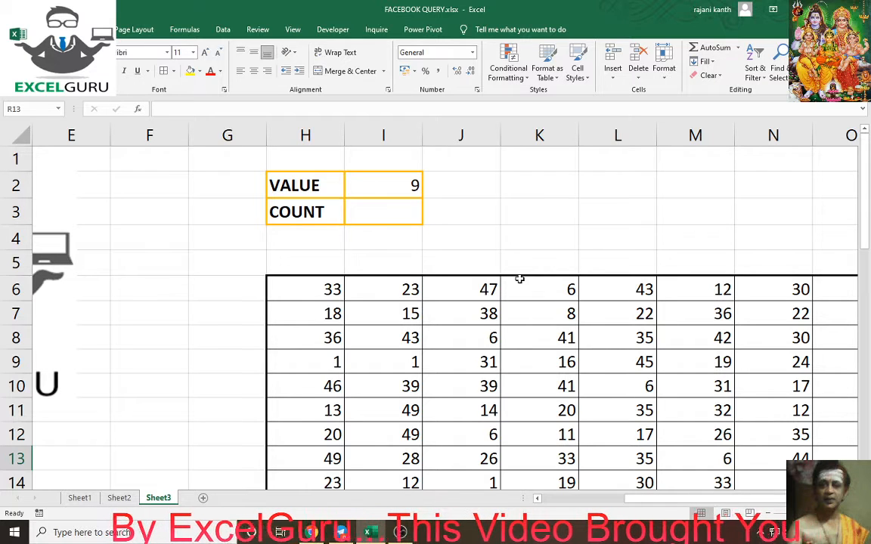
Step: Close the Telegram window and select the empty COUNT cell I3 in the worksheet
{"action": "left_click", "coordinate": [372, 214]}
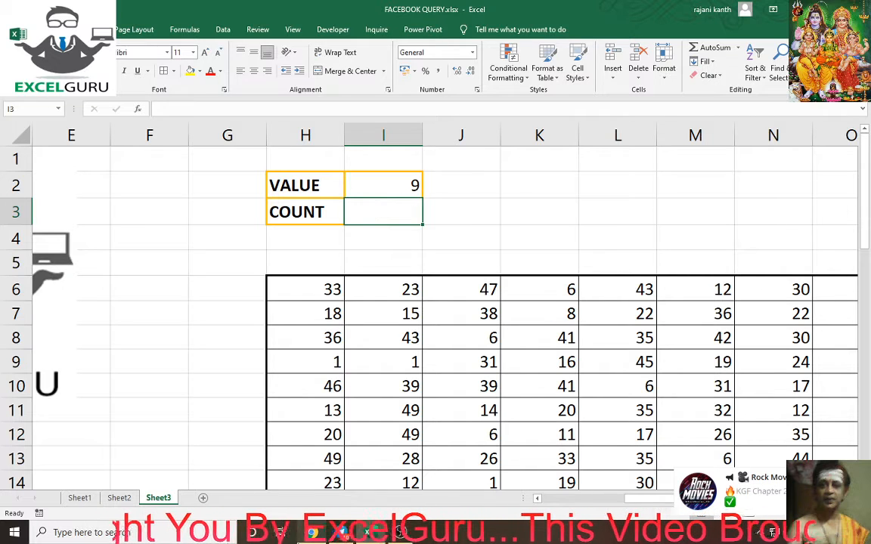
{"action": "right_click", "coordinate": [342, 536]}
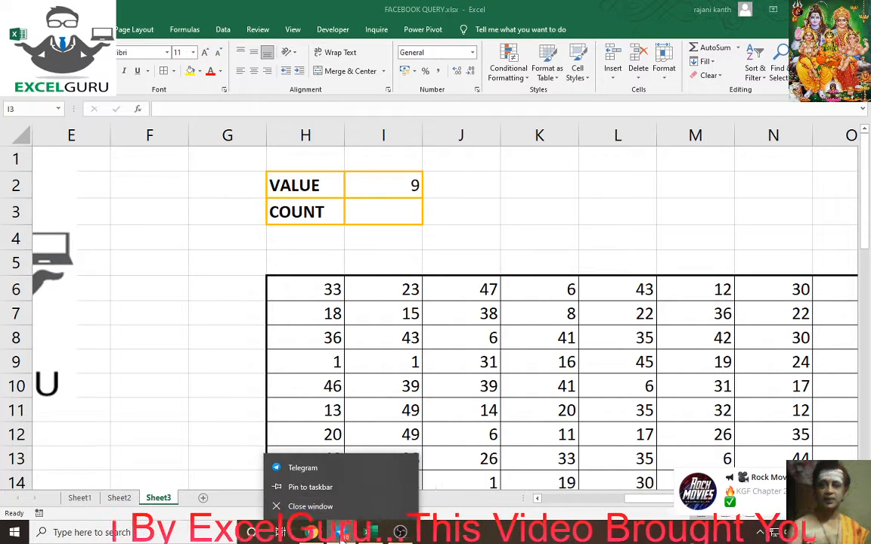
{"action": "left_click", "coordinate": [334, 513]}
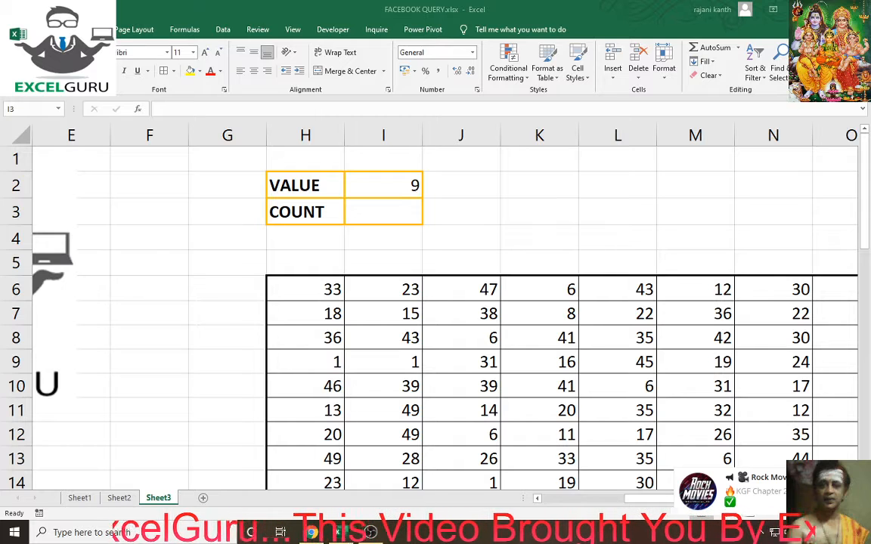
{"action": "left_click", "coordinate": [389, 215]}
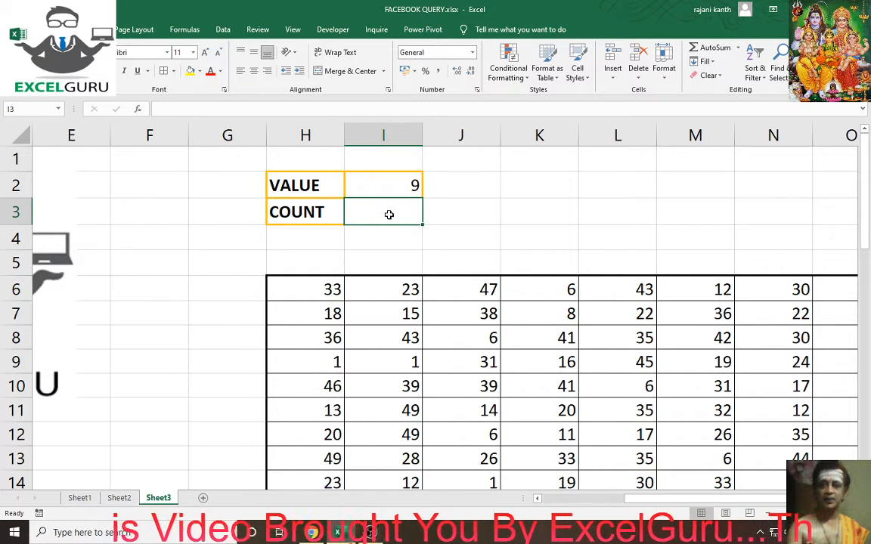
Step: Write the formula =SUMPRODUCT((H6:O41<9)) in cell I3, taking the whole number table as the range
{"action": "type", "text": "="}
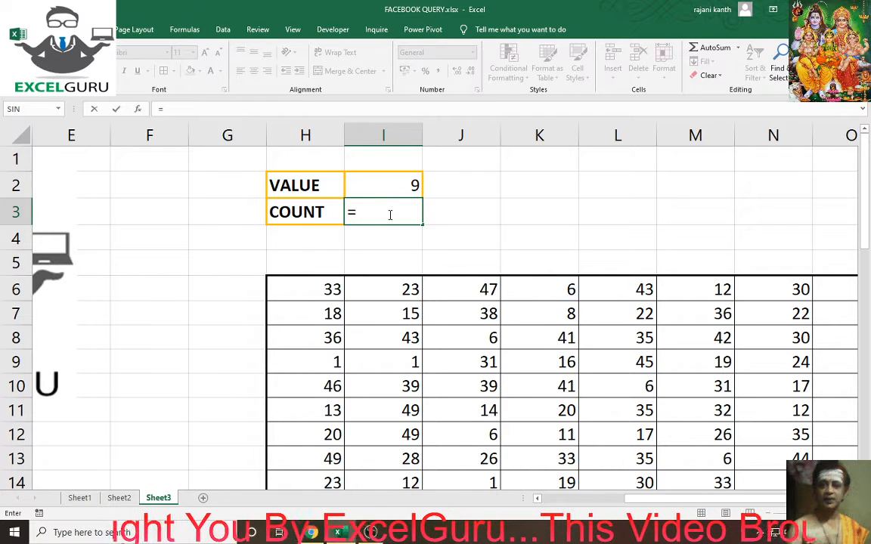
{"action": "type", "text": "SUMPRO"}
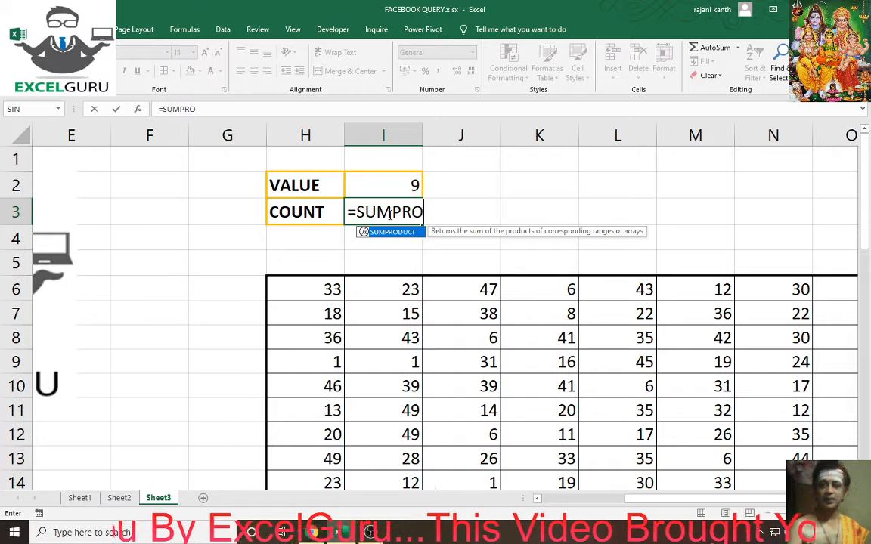
{"action": "type", "text": "D"}
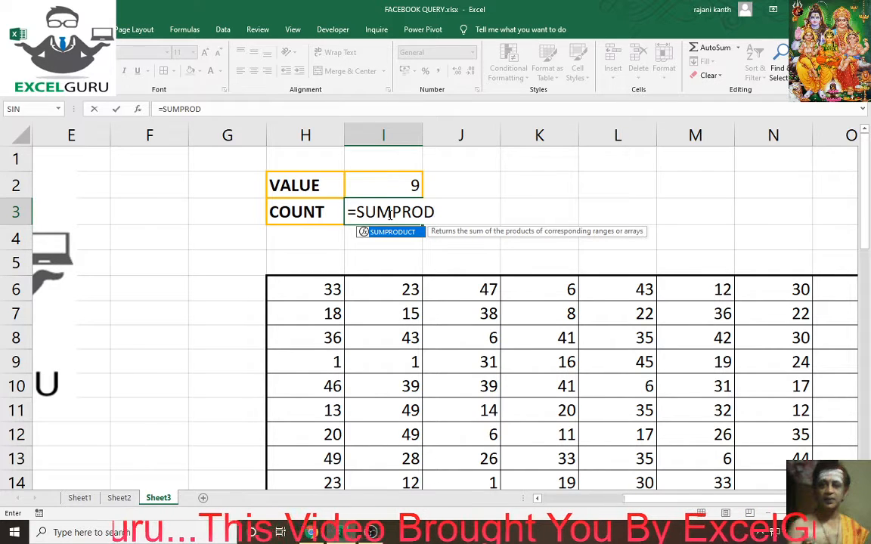
{"action": "key", "text": "Tab"}
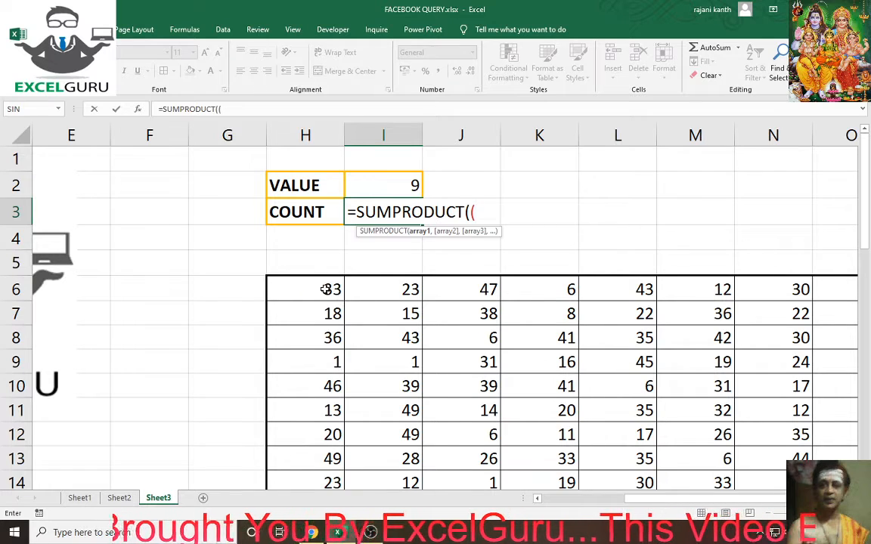
{"action": "left_click_drag", "start_coordinate": [326, 289], "coordinate": [709, 431]}
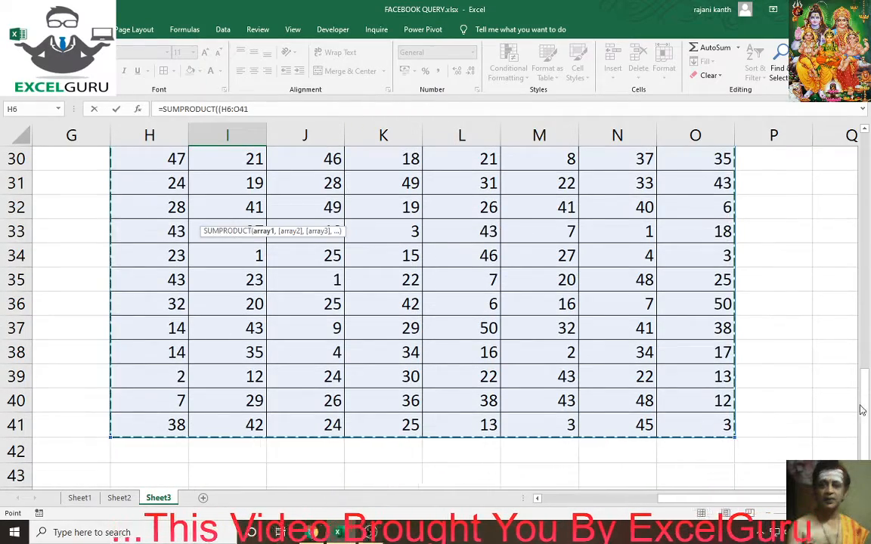
{"action": "scroll", "coordinate": [864, 412], "scroll_direction": "up", "scroll_amount": 9}
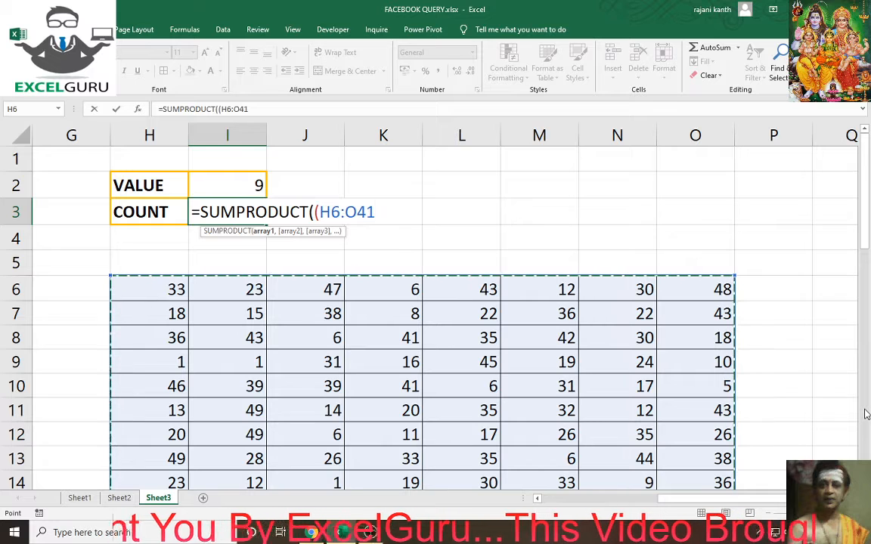
{"action": "type", "text": "<"}
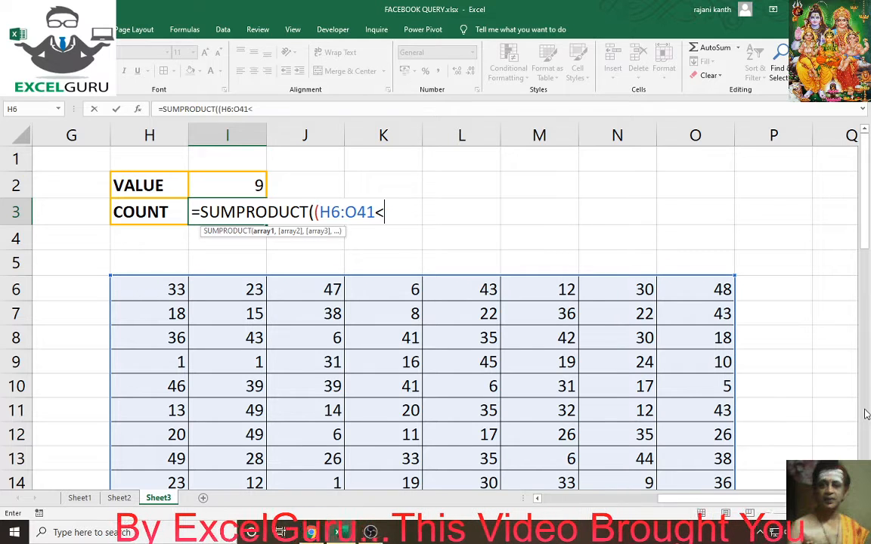
{"action": "type", "text": "9)"}
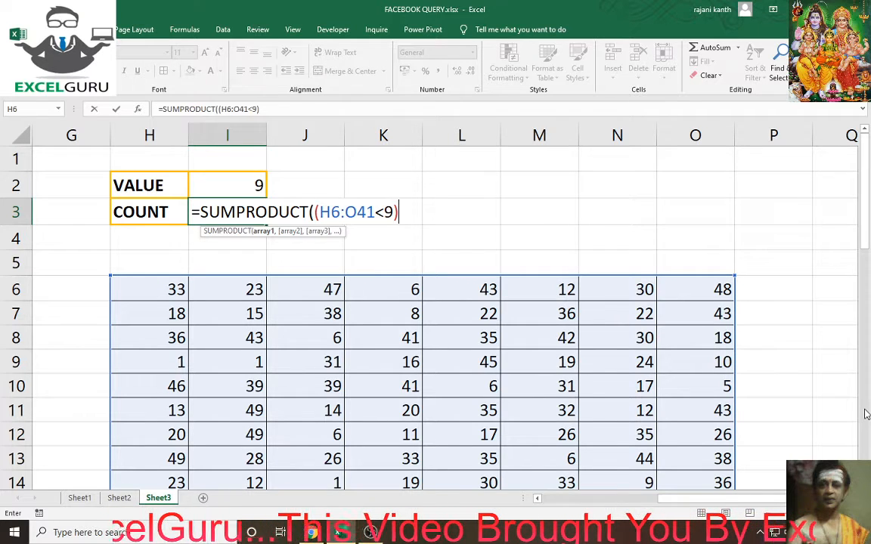
{"action": "type", "text": ")"}
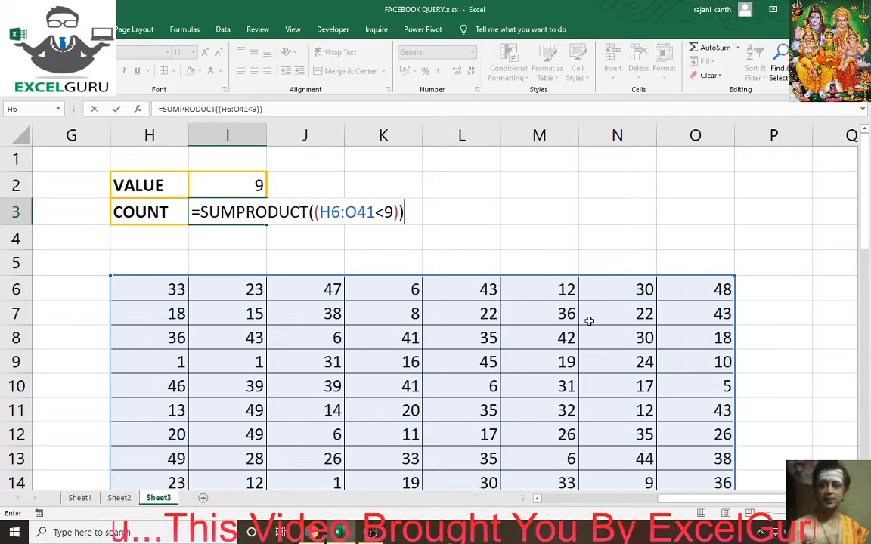
Step: Change the comparison in the I3 formula to >=, making the condition (H6:O41>=9)
{"action": "key", "text": "F2"}
{"action": "key", "text": "Left"}
{"action": "key", "text": "Left"}
{"action": "key", "text": "Left"}
{"action": "key", "text": "Left"}
{"action": "key", "text": "Left"}
{"action": "key", "text": "Left"}
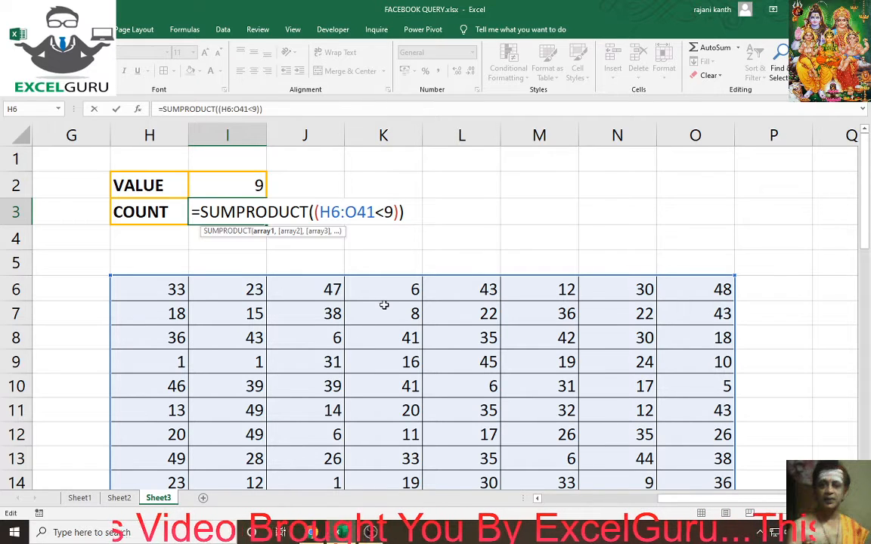
{"action": "key", "text": "BackSpace"}
{"action": "type", "text": ">="}
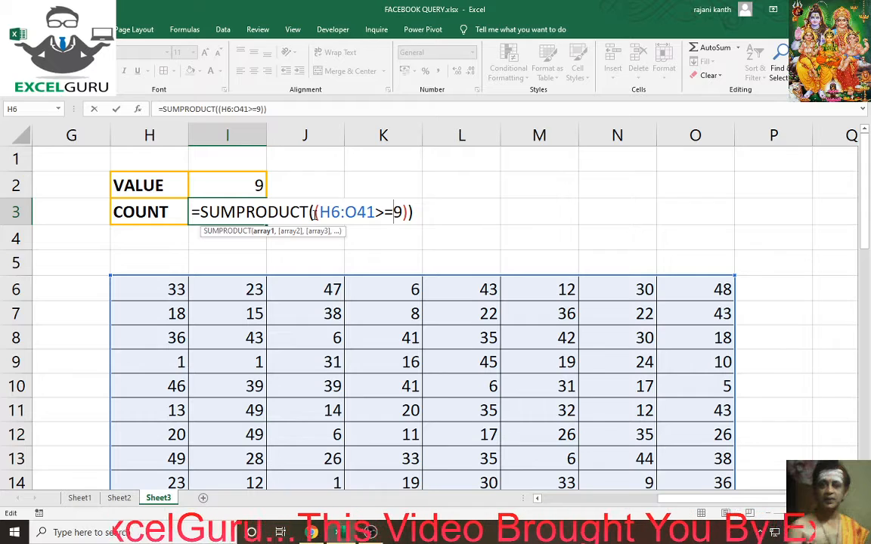
Step: Evaluate the (H6:O41>=9) part inside the formula to inspect its array, and restore the original expression
{"action": "left_click_drag", "start_coordinate": [316, 214], "coordinate": [408, 217]}
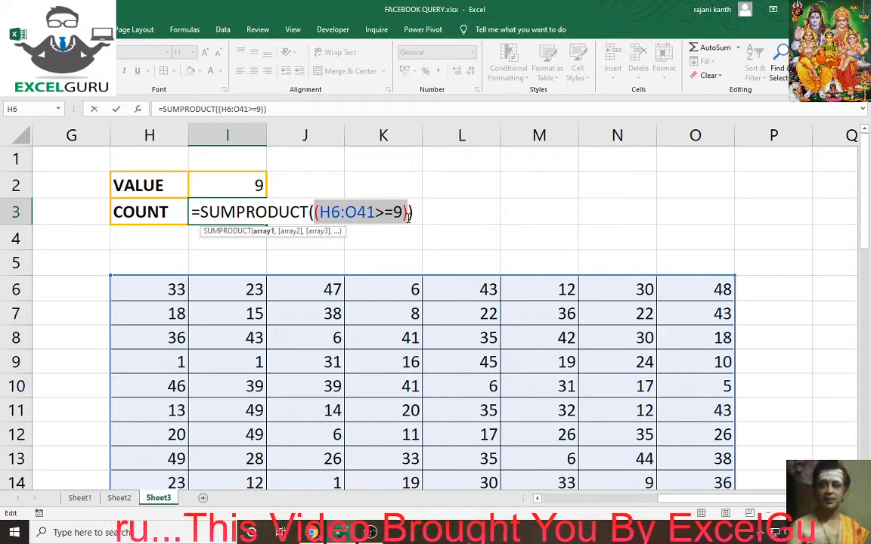
{"action": "key", "text": "F9"}
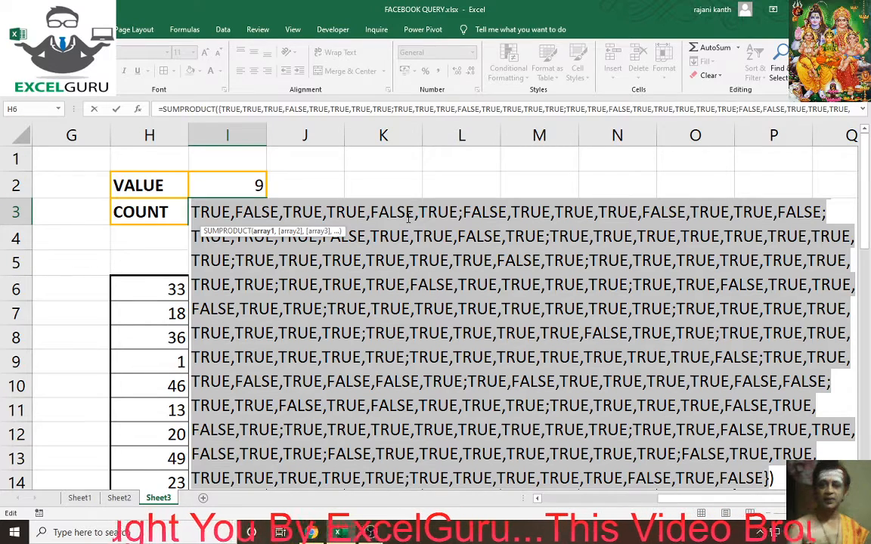
{"action": "key", "text": "ctrl+z"}
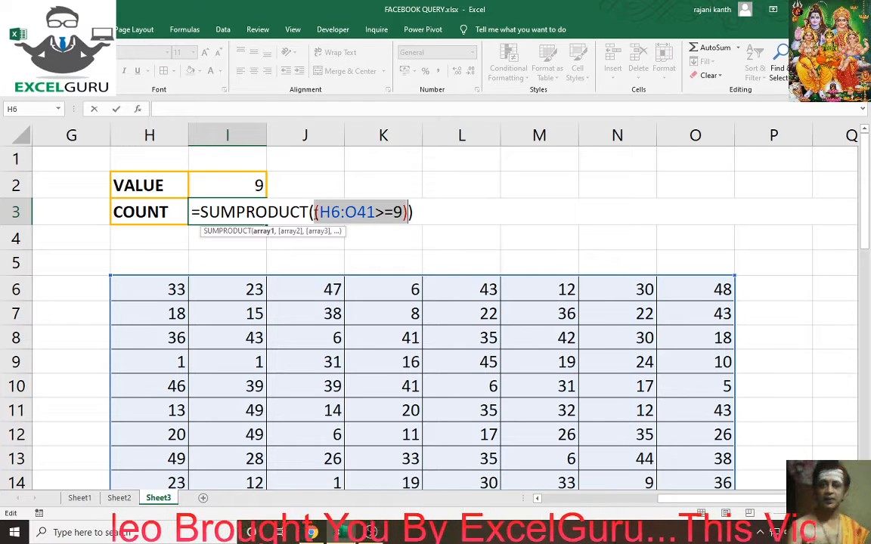
Step: Add a double minus before the condition and commit the formula =SUMPRODUCT(--(H6:O41>=9)) in I3
{"action": "key", "text": "Left"}
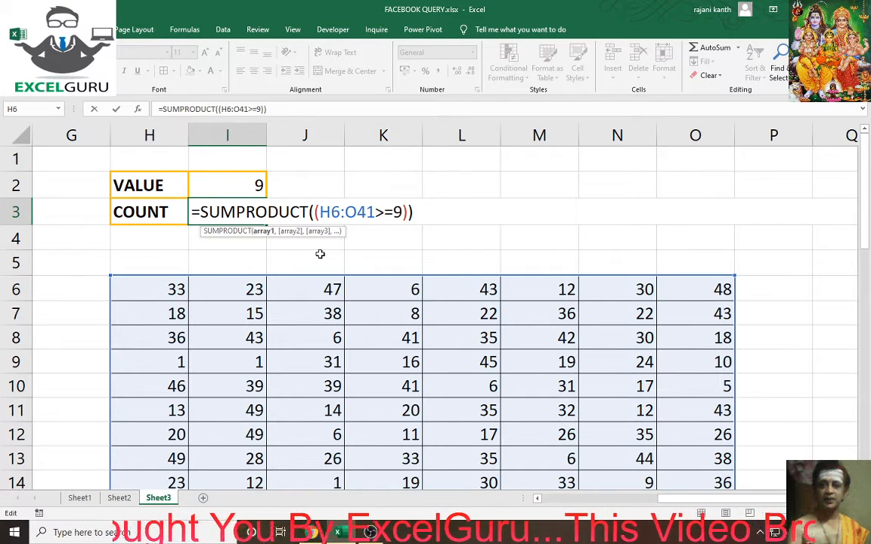
{"action": "type", "text": "--"}
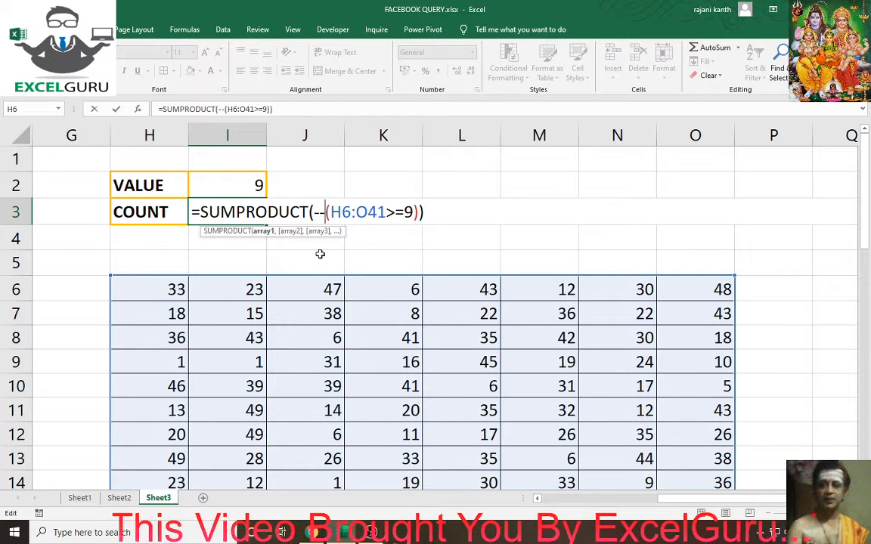
{"action": "key", "text": "ctrl+Return"}
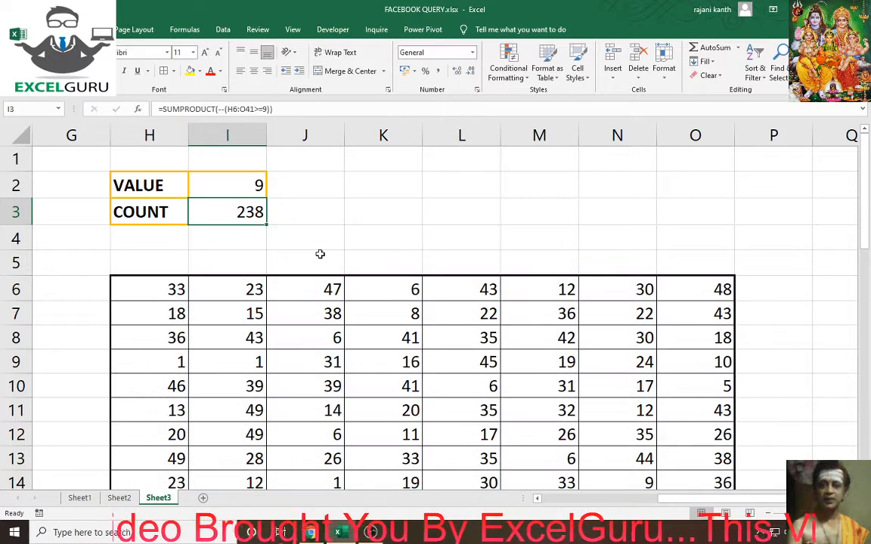
Step: Enter the sample values 2 in cell L1 and 3 in cell L2
{"action": "left_click", "coordinate": [460, 162]}
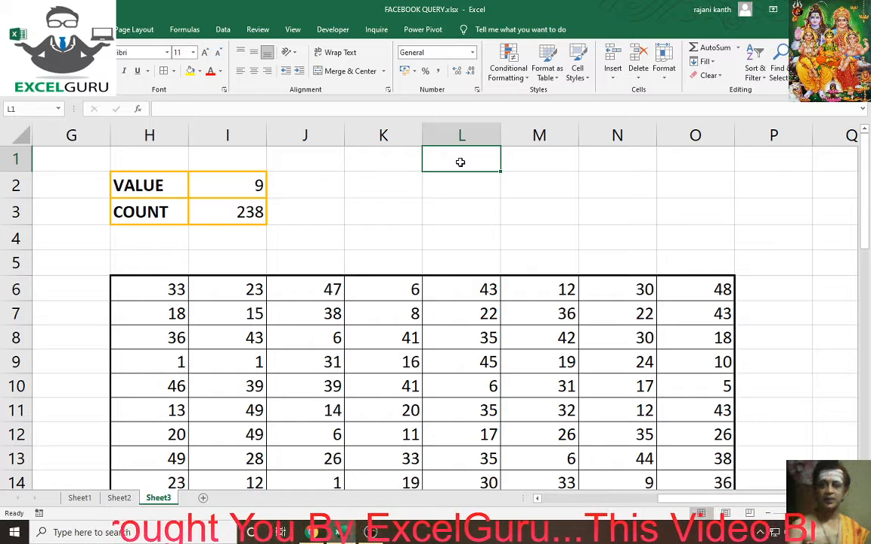
{"action": "type", "text": "2"}
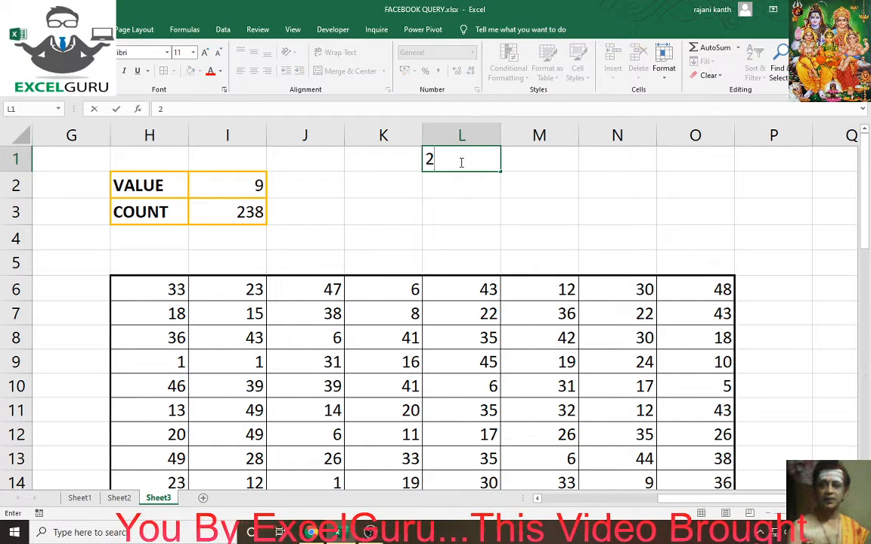
{"action": "key", "text": "Return"}
{"action": "type", "text": "3"}
{"action": "key", "text": "Up"}
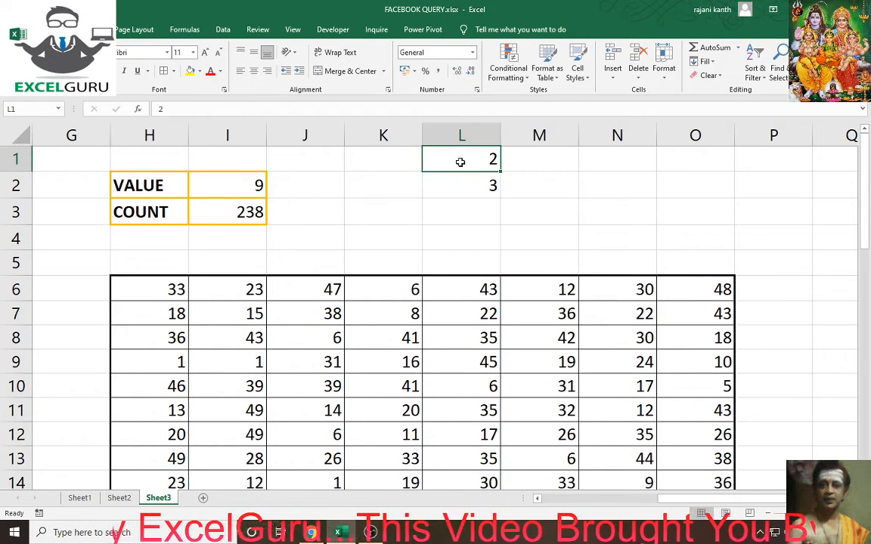
Step: Enter the comparison formula =L1>L2 in cell N1
{"action": "key", "text": "Right"}
{"action": "key", "text": "Right"}
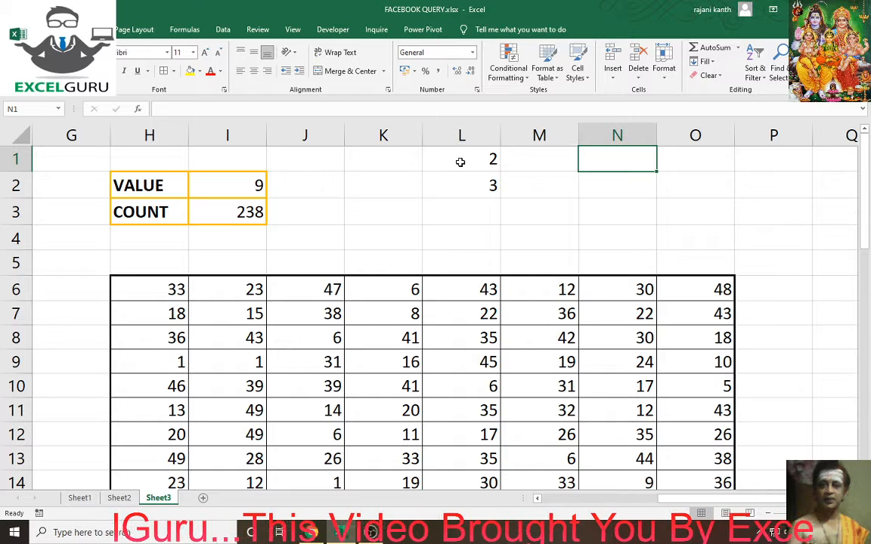
{"action": "type", "text": "="}
{"action": "key", "text": "Left"}
{"action": "key", "text": "Left"}
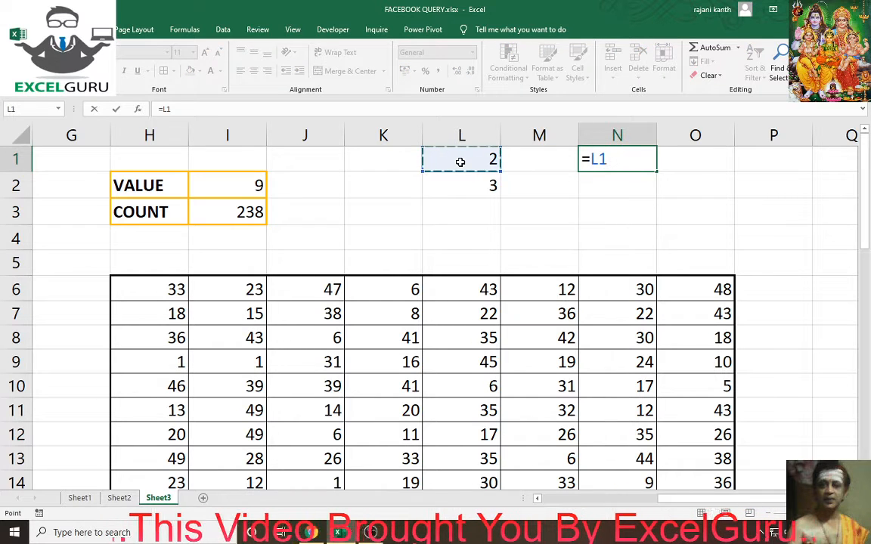
{"action": "type", "text": ">"}
{"action": "key", "text": "Down"}
{"action": "key", "text": "Down"}
{"action": "key", "text": "Left"}
{"action": "key", "text": "Left"}
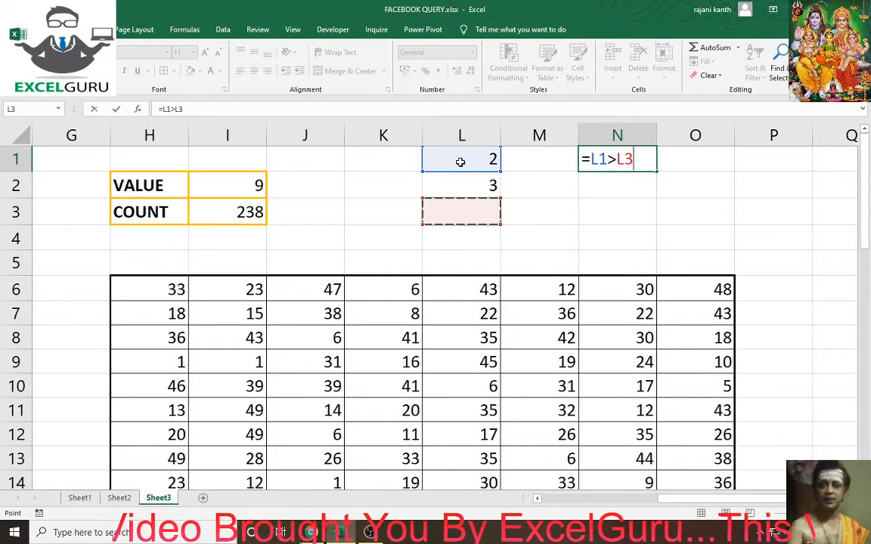
{"action": "key", "text": "Up"}
{"action": "key", "text": "Return"}
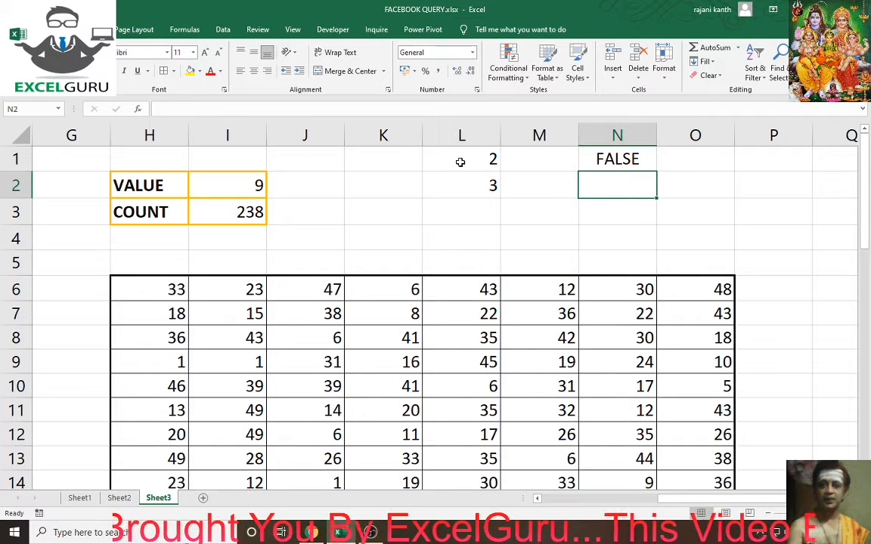
Step: Change the comparison formula in cell N1 to =L1<L2 and check the cells it references
{"action": "key", "text": "Up"}
{"action": "key", "text": "F2"}
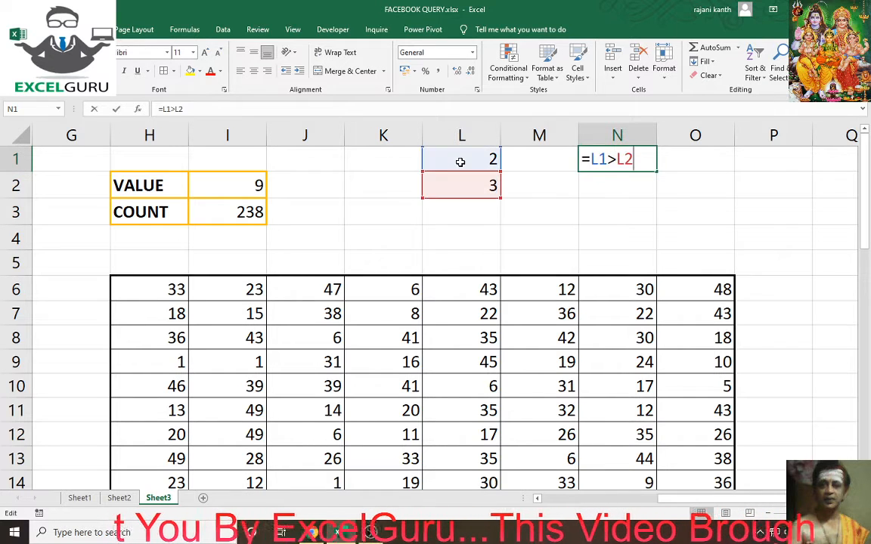
{"action": "key", "text": "Escape"}
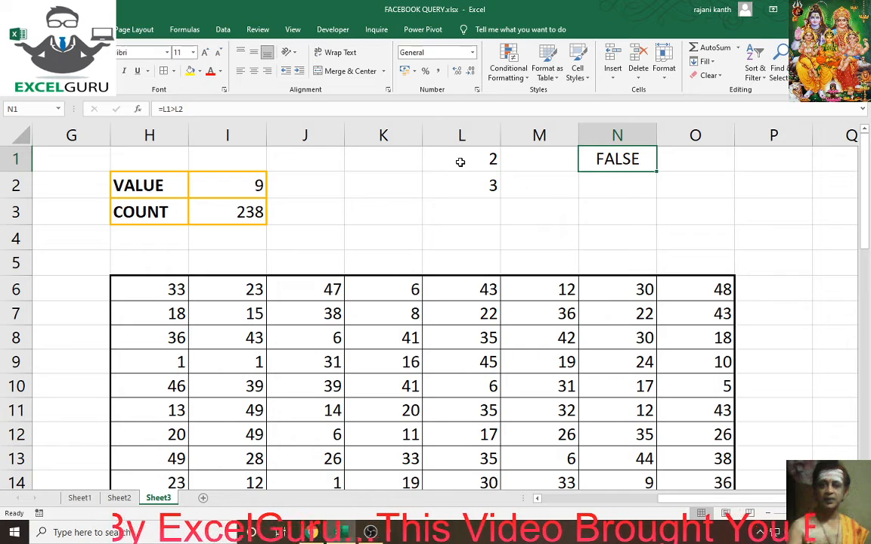
{"action": "key", "text": "F2"}
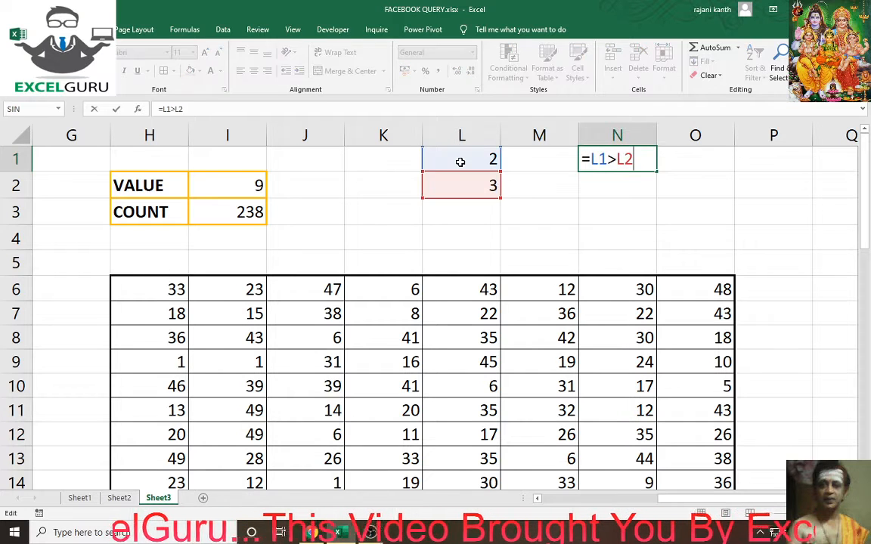
{"action": "key", "text": "BackSpace"}
{"action": "key", "text": "BackSpace"}
{"action": "key", "text": "BackSpace"}
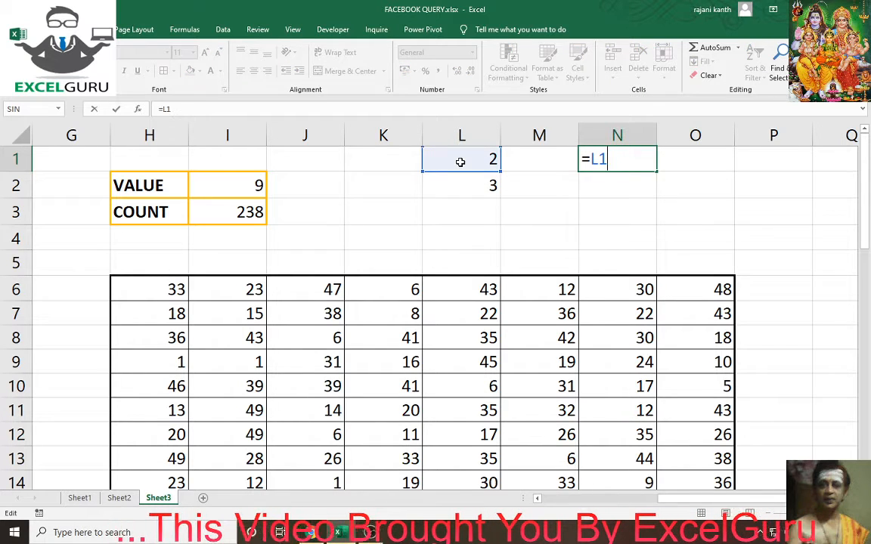
{"action": "type", "text": "<"}
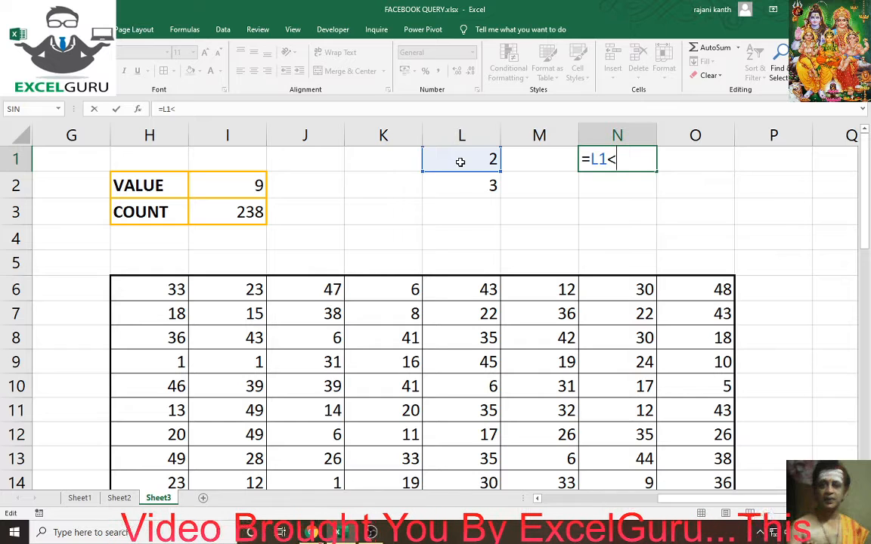
{"action": "key", "text": "F2"}
{"action": "key", "text": "Down"}
{"action": "key", "text": "Left"}
{"action": "key", "text": "Left"}
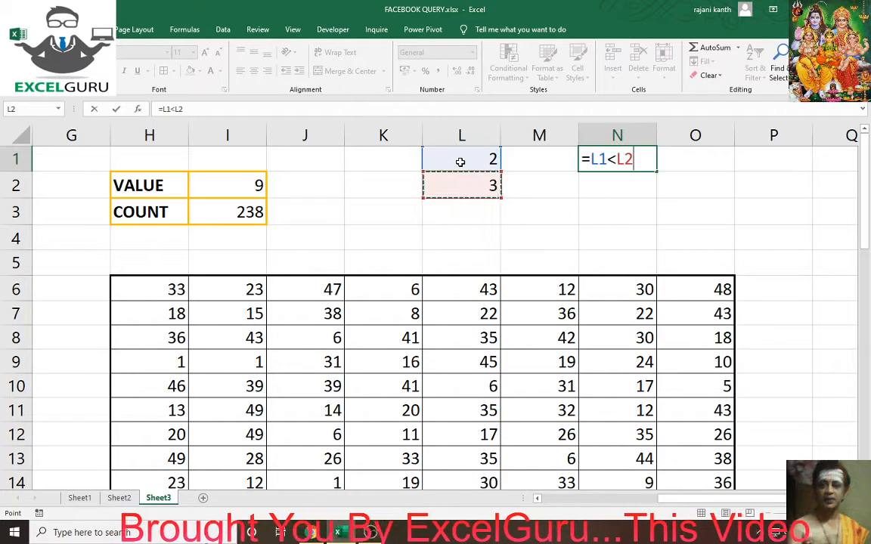
{"action": "key", "text": "Return"}
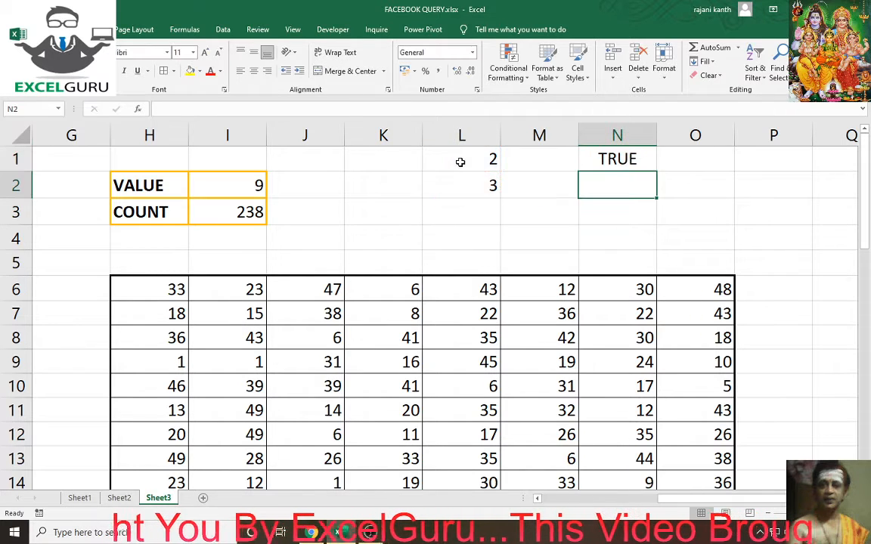
{"action": "key", "text": "Up"}
{"action": "key", "text": "F2"}
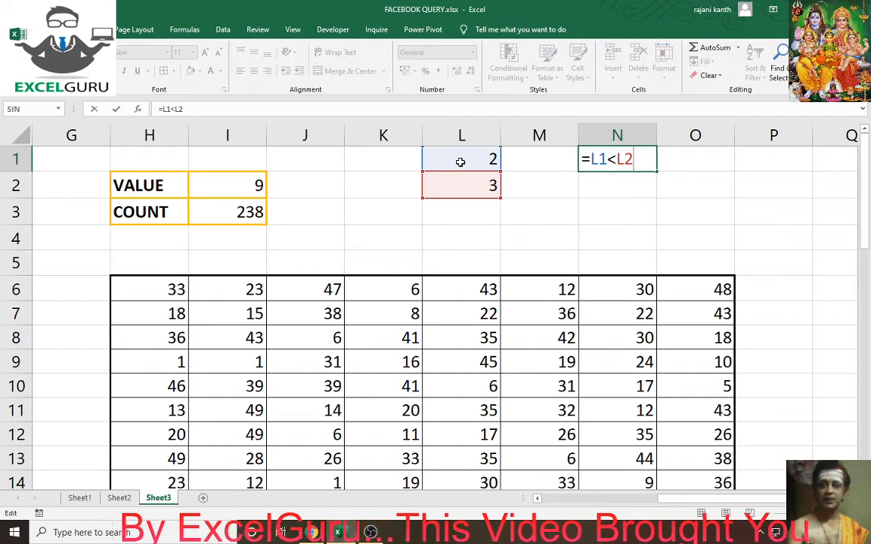
{"action": "key", "text": "Escape"}
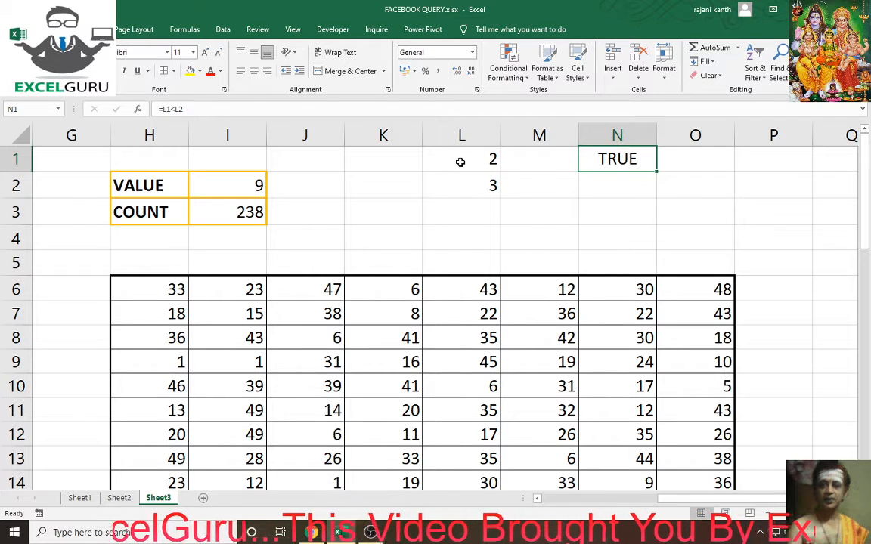
Step: Rewrite the count formula in I3 with absolute references and a less-than-or-equal condition: =SUMPRODUCT(--($H$6:$O$41<=9))
{"action": "left_click", "coordinate": [239, 213]}
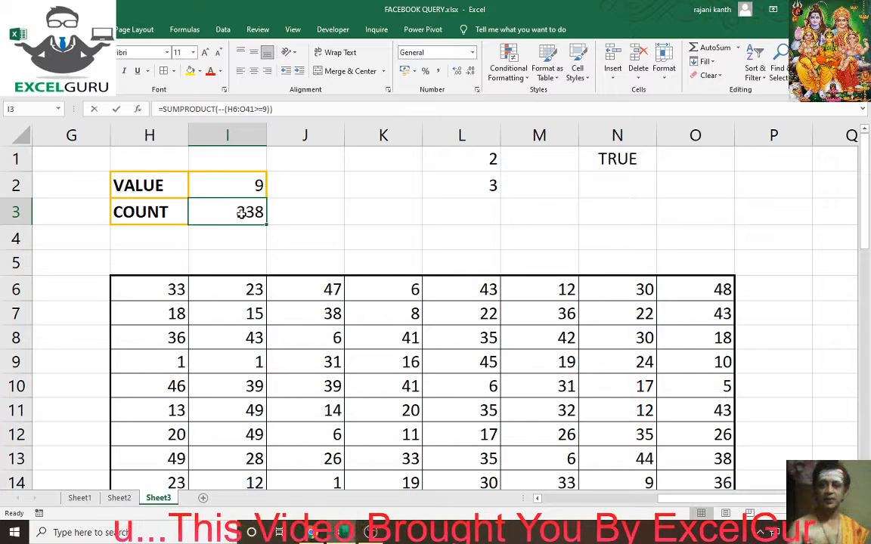
{"action": "key", "text": "F2"}
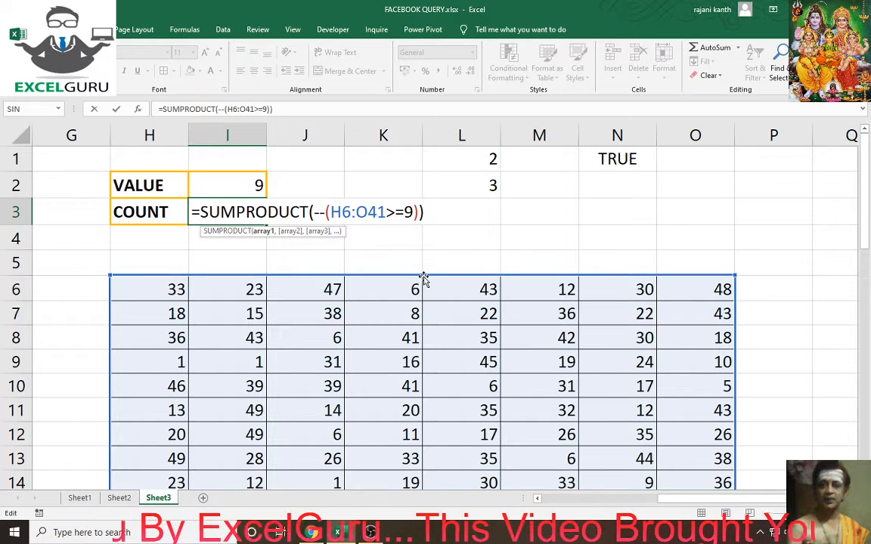
{"action": "key", "text": "BackSpace"}
{"action": "key", "text": "BackSpace"}
{"action": "key", "text": "BackSpace"}
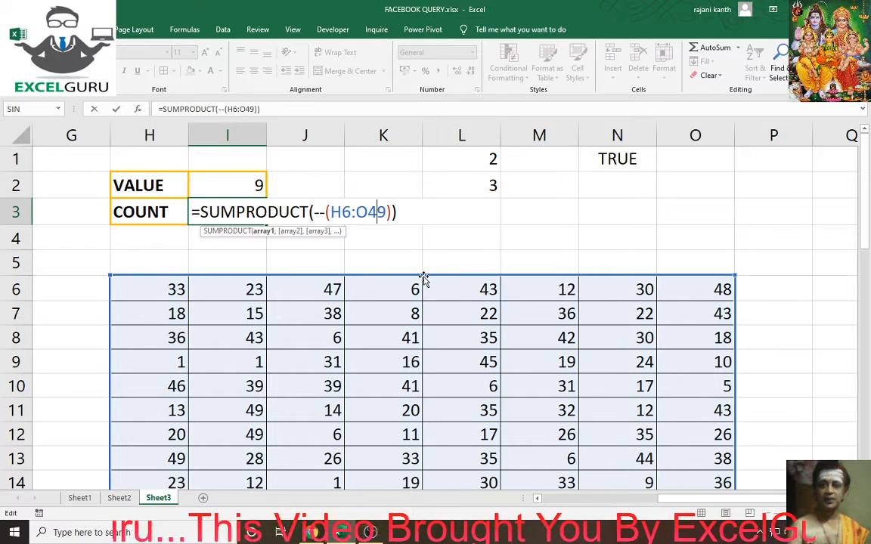
{"action": "left_click_drag", "start_coordinate": [333, 212], "coordinate": [387, 211]}
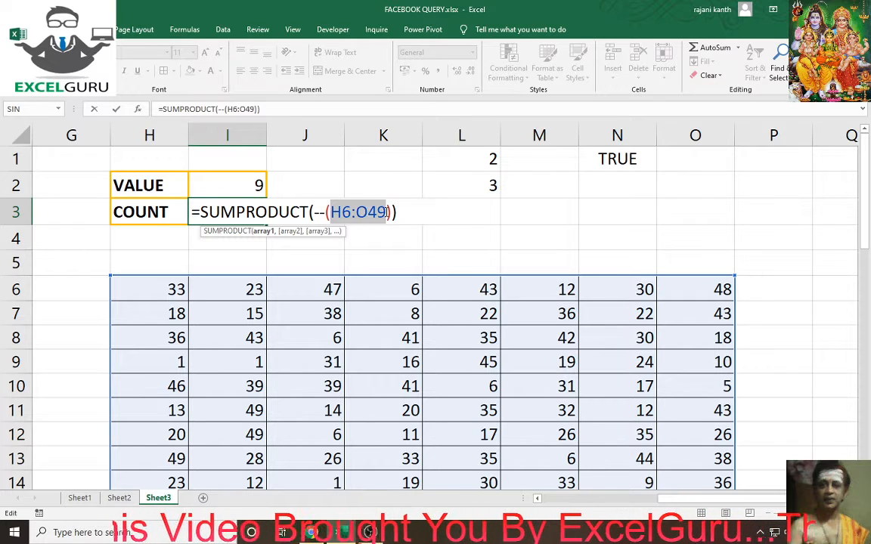
{"action": "left_click", "coordinate": [121, 289]}
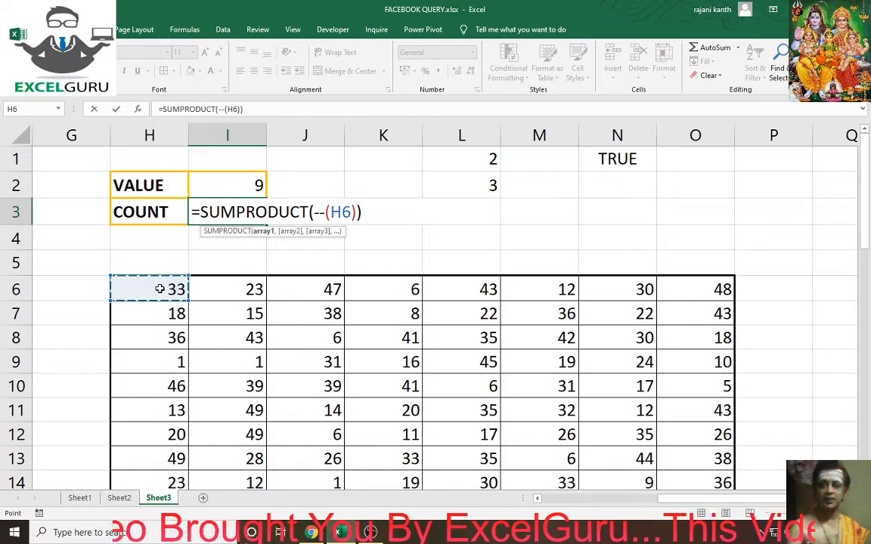
{"action": "key", "text": "ctrl+shift+Right"}
{"action": "key", "text": "ctrl+shift+Down"}
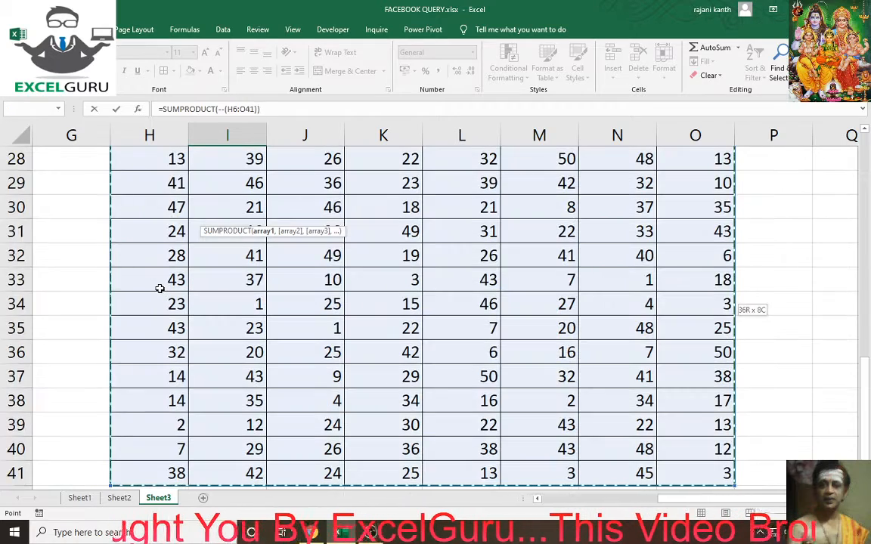
{"action": "key", "text": "F4"}
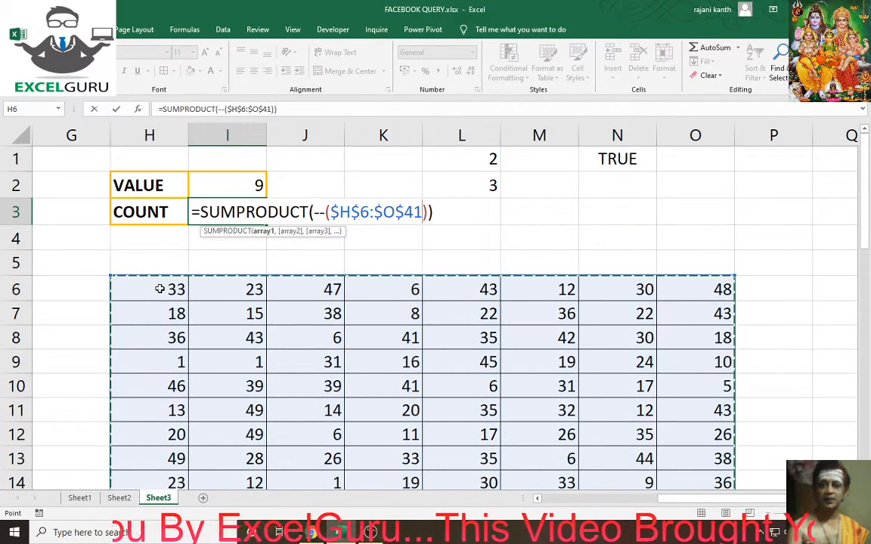
{"action": "type", "text": "<"}
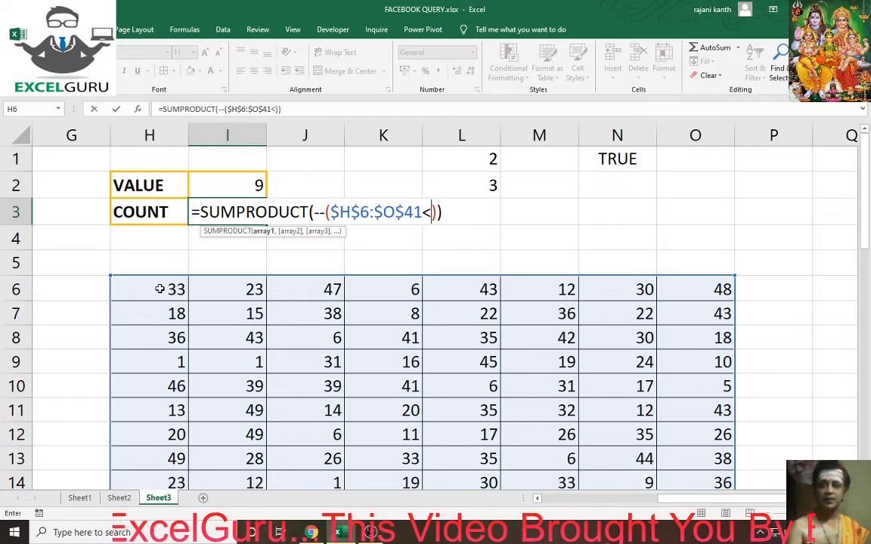
{"action": "type", "text": "=9"}
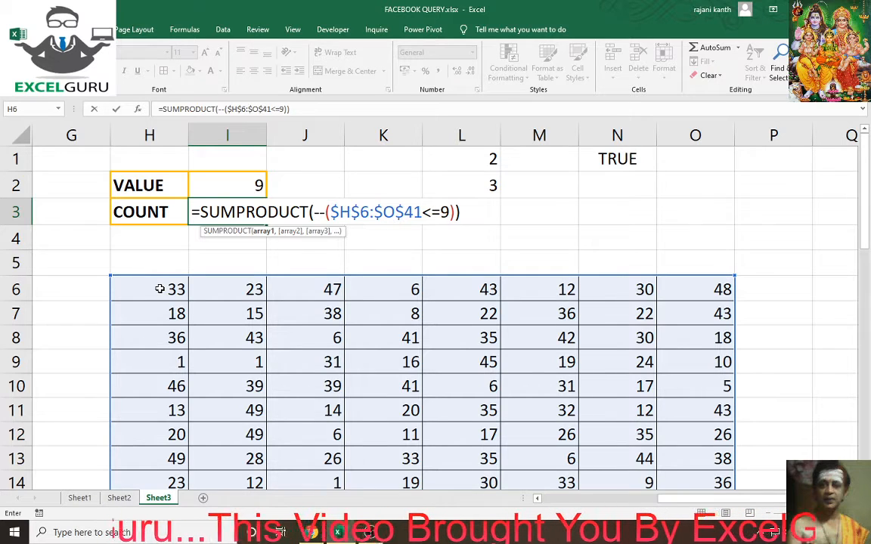
{"action": "key", "text": "ctrl+Return"}
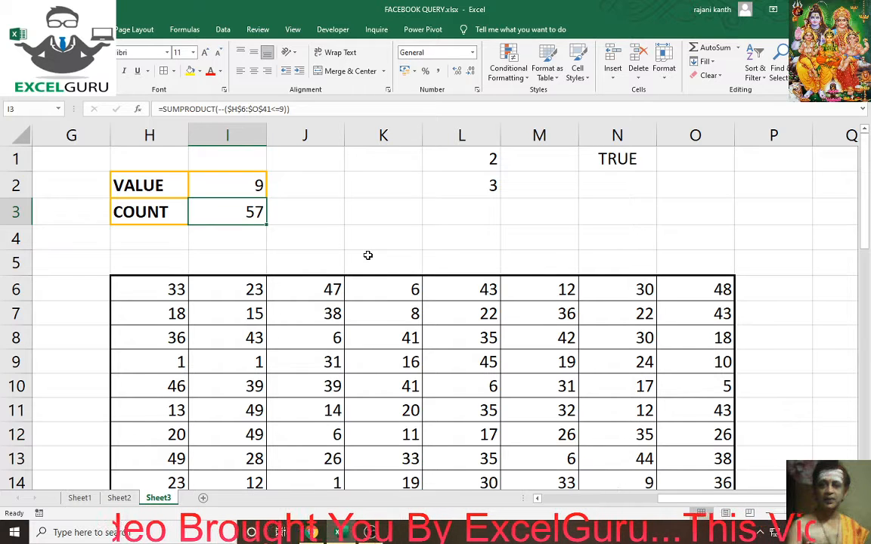
Step: Replace the fixed 9 in the I3 formula with an absolute reference to the value cell: =SUMPRODUCT(--($H$6:$O$41<=$I$2))
{"action": "left_click", "coordinate": [239, 186]}
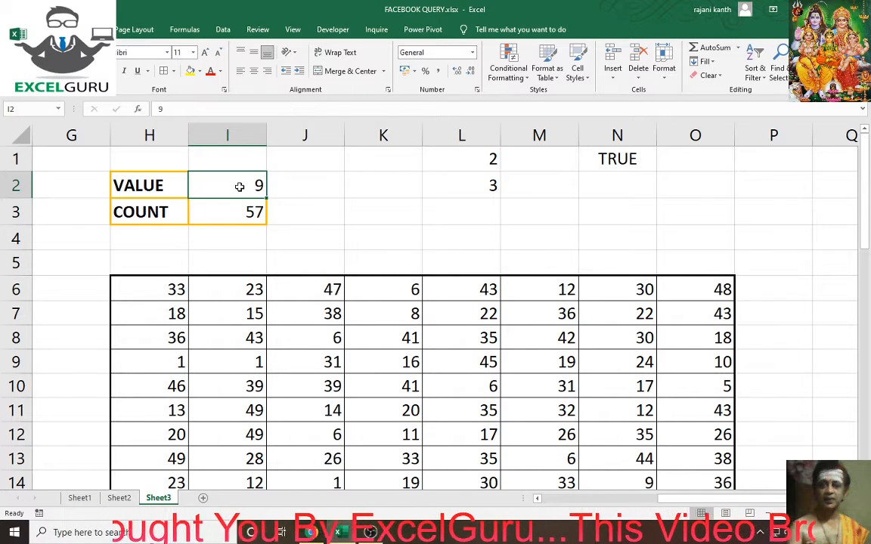
{"action": "key", "text": "Down"}
{"action": "key", "text": "F2"}
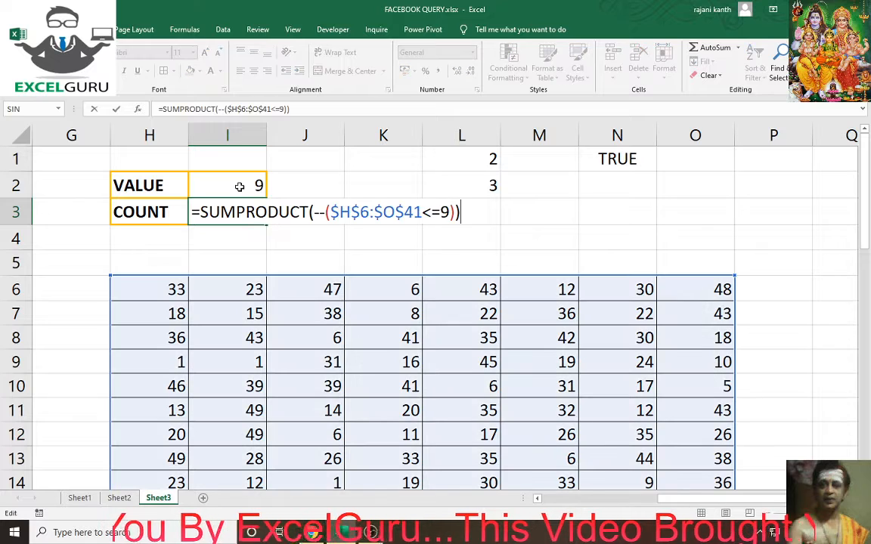
{"action": "double_click", "coordinate": [445, 212]}
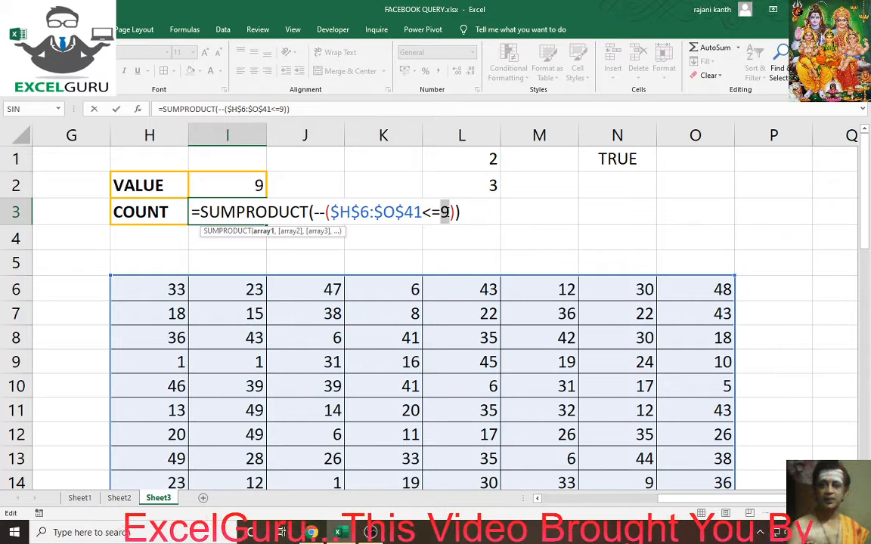
{"action": "left_click", "coordinate": [252, 187]}
{"action": "key", "text": "F4"}
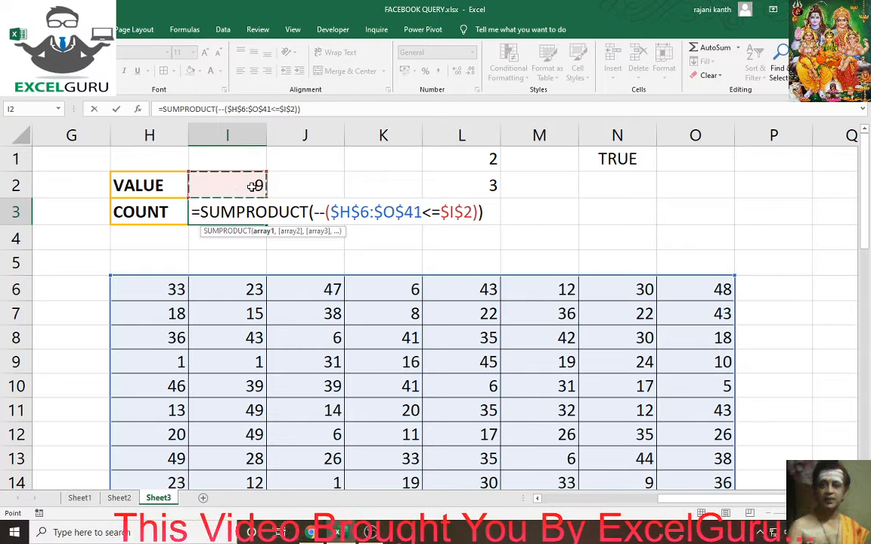
{"action": "key", "text": "ctrl+Return"}
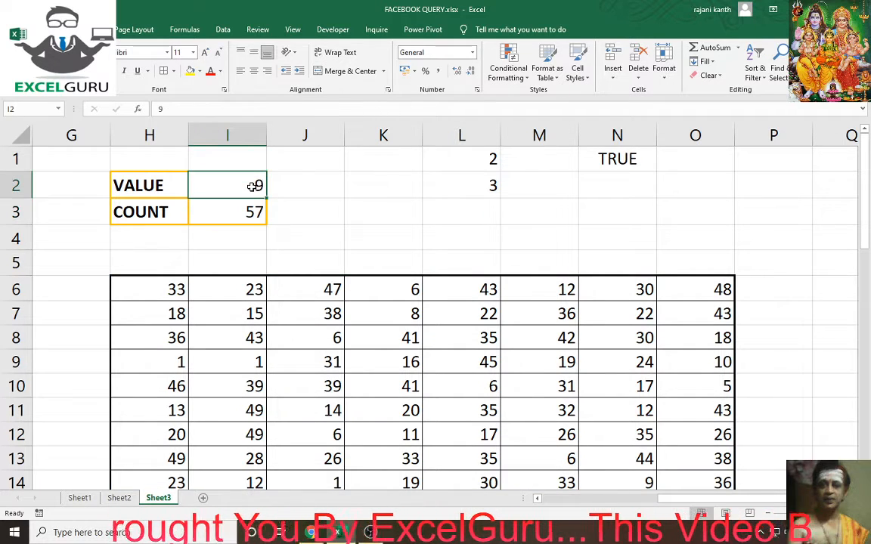
Step: Test the dynamic count by setting the value in I2 to 8 and 5, and return it to 9
{"action": "left_click", "coordinate": [252, 187]}
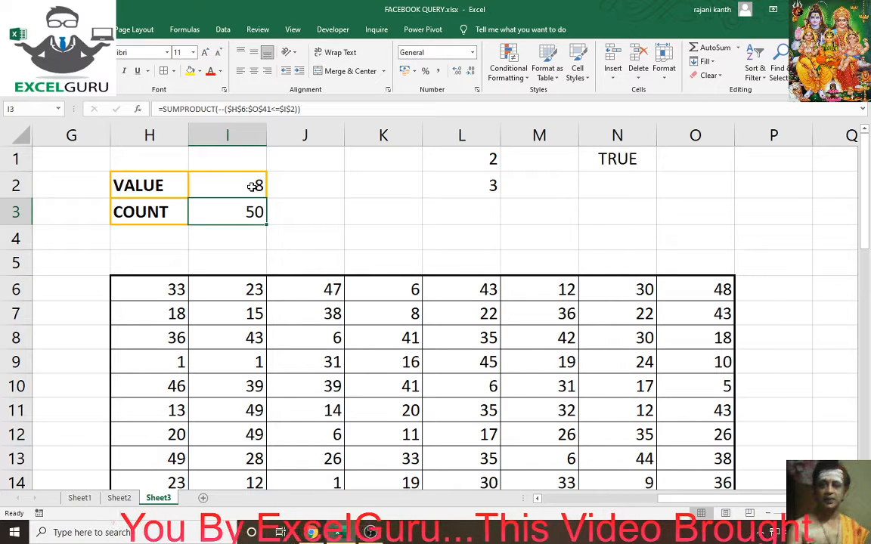
{"action": "left_click", "coordinate": [252, 186]}
{"action": "type", "text": "5"}
{"action": "key", "text": "Return"}
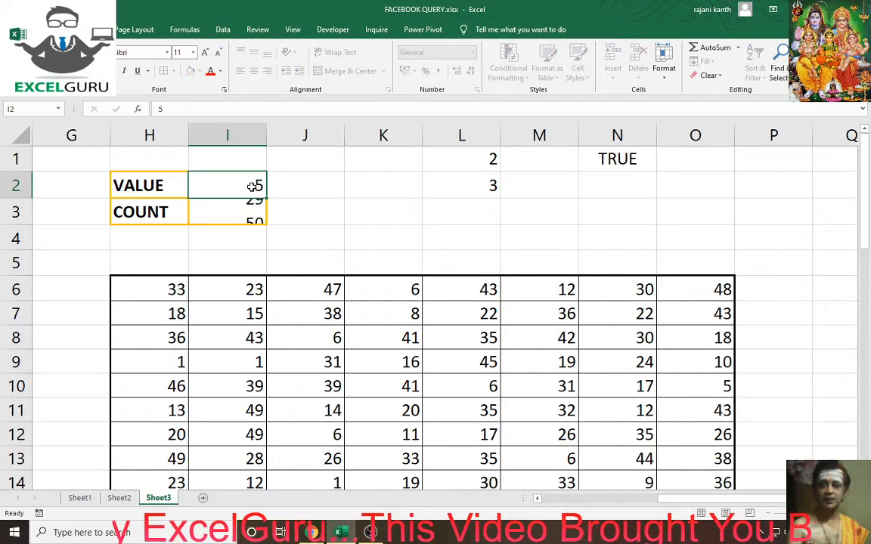
{"action": "left_click", "coordinate": [253, 187]}
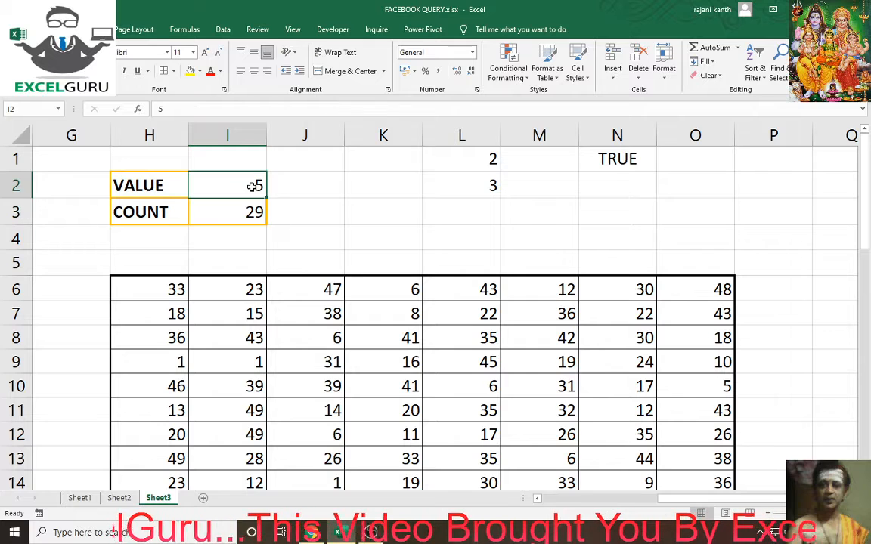
{"action": "type", "text": "9"}
{"action": "key", "text": "Return"}
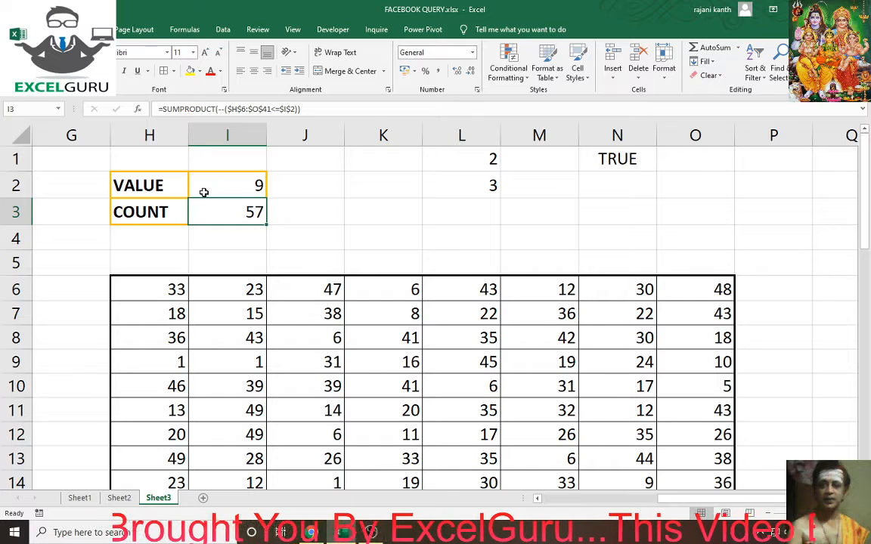
Step: Check the references in the I3 formula and copy the whole table range H6:O41
{"action": "double_click", "coordinate": [243, 203]}
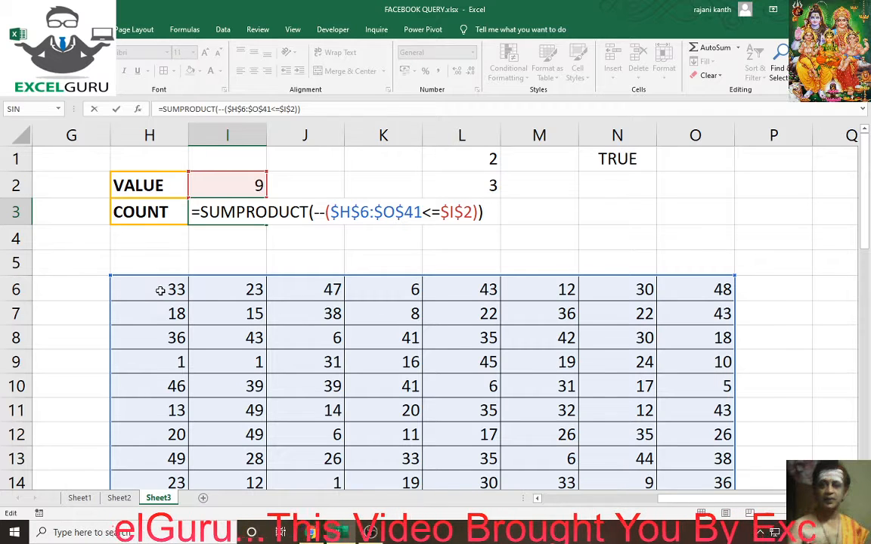
{"action": "key", "text": "Return"}
{"action": "left_click", "coordinate": [787, 287]}
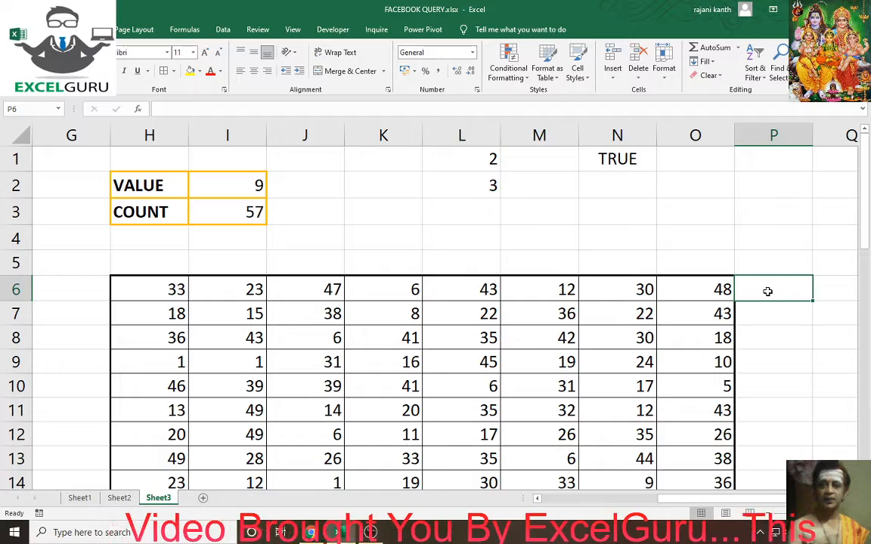
{"action": "left_click_drag", "start_coordinate": [175, 290], "coordinate": [696, 425]}
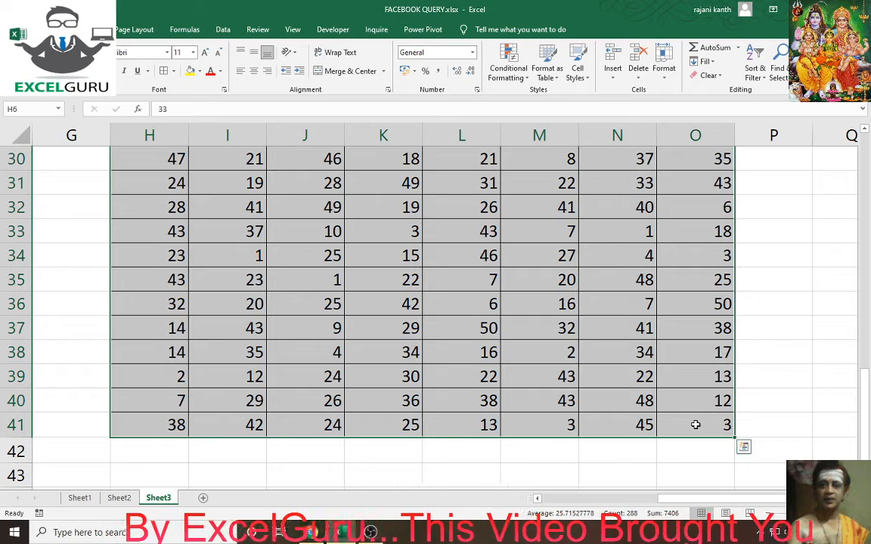
{"action": "key", "text": "ctrl+c"}
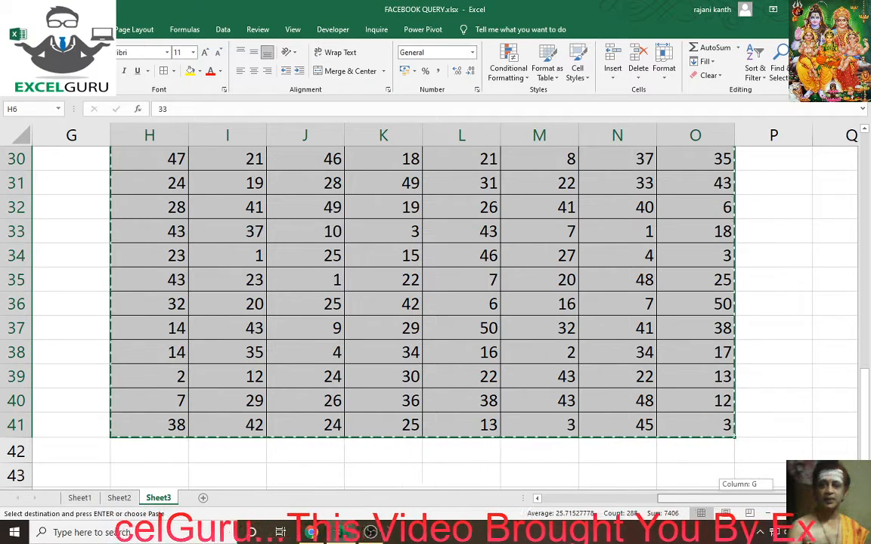
Step: Collapse column P, paste the copied table at Q6 and clear its numbers so that only the borders remain
{"action": "scroll", "coordinate": [794, 389], "scroll_direction": "up", "scroll_amount": 10}
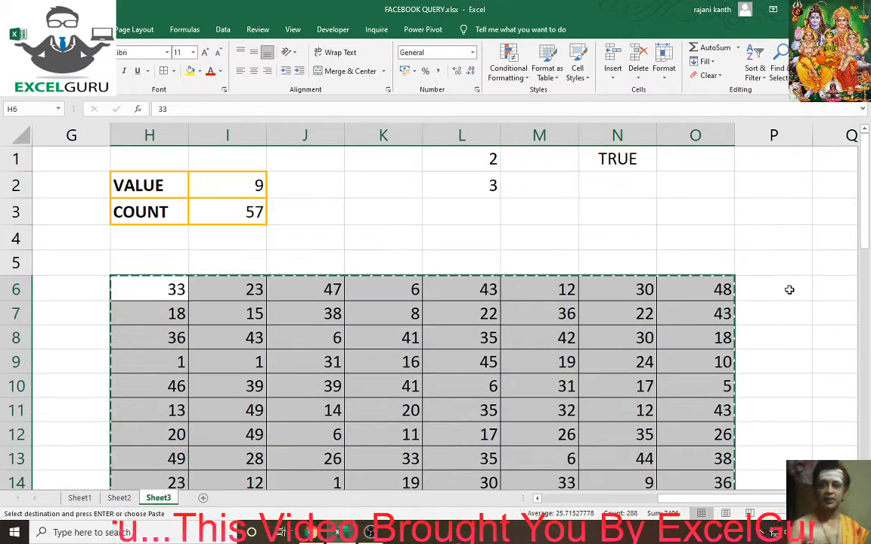
{"action": "left_click_drag", "start_coordinate": [737, 138], "coordinate": [725, 139]}
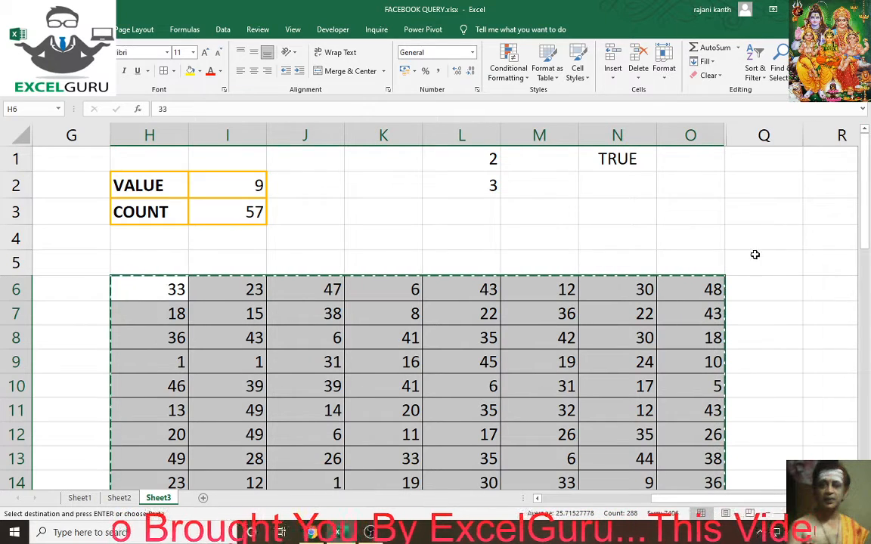
{"action": "left_click", "coordinate": [759, 289]}
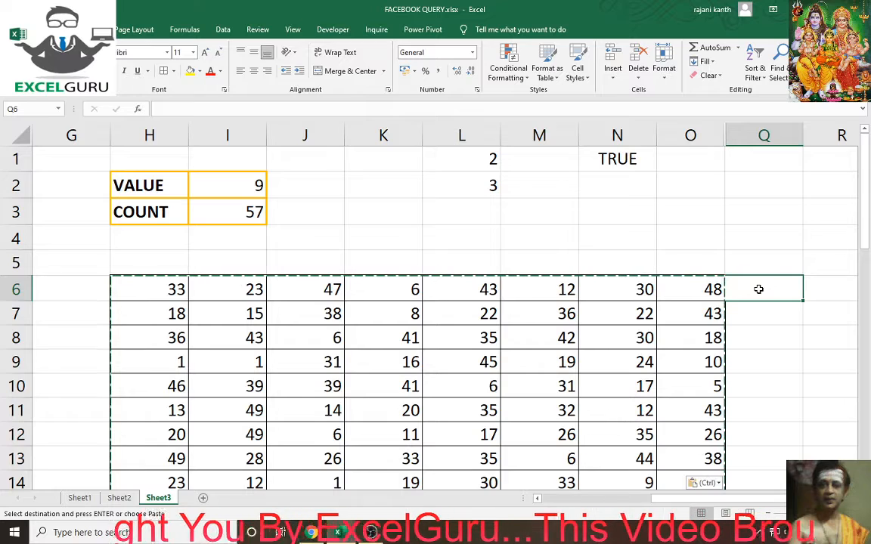
{"action": "key", "text": "ctrl+v"}
{"action": "key", "text": "ctrl+z"}
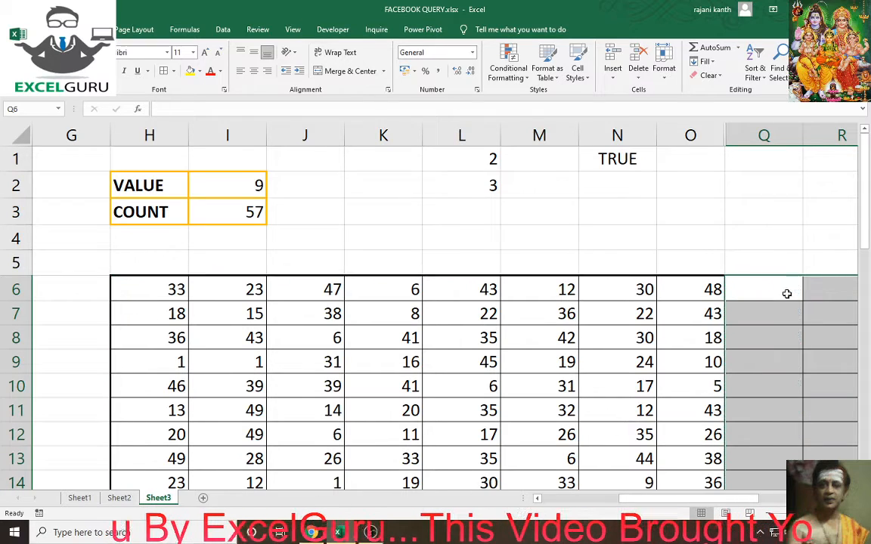
Step: Write the comparison formula =H6<=$I$2 in Q6, locking the reference to the value cell
{"action": "left_click", "coordinate": [786, 293]}
{"action": "scroll", "coordinate": [786, 293], "scroll_direction": "right", "scroll_amount": 1}
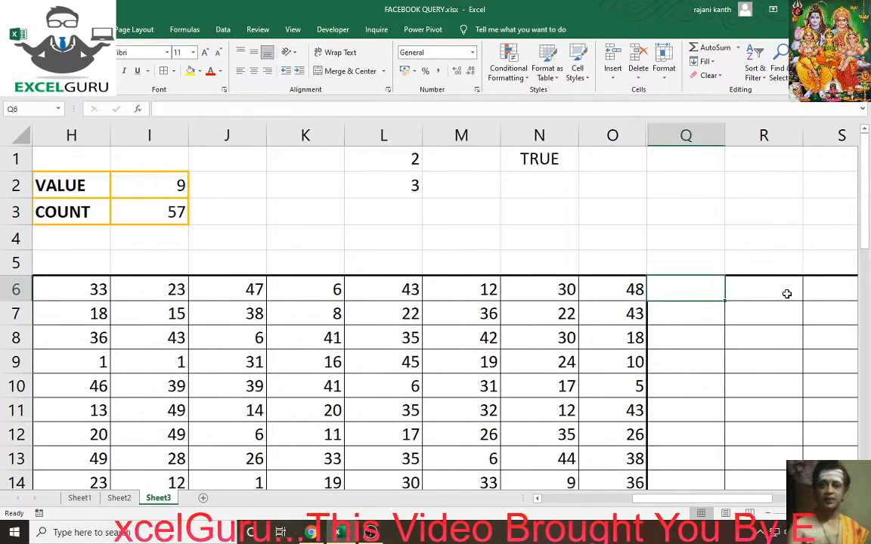
{"action": "type", "text": "="}
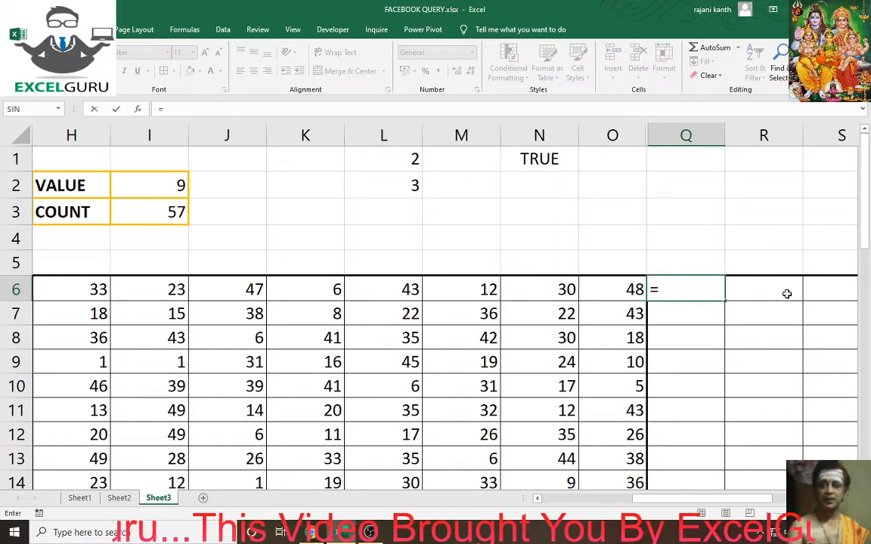
{"action": "key", "text": "Left"}
{"action": "key", "text": "Left"}
{"action": "key", "text": "Left"}
{"action": "key", "text": "Left"}
{"action": "key", "text": "Left"}
{"action": "key", "text": "Left"}
{"action": "key", "text": "Left"}
{"action": "key", "text": "Left"}
{"action": "key", "text": "Left"}
{"action": "key", "text": "Left"}
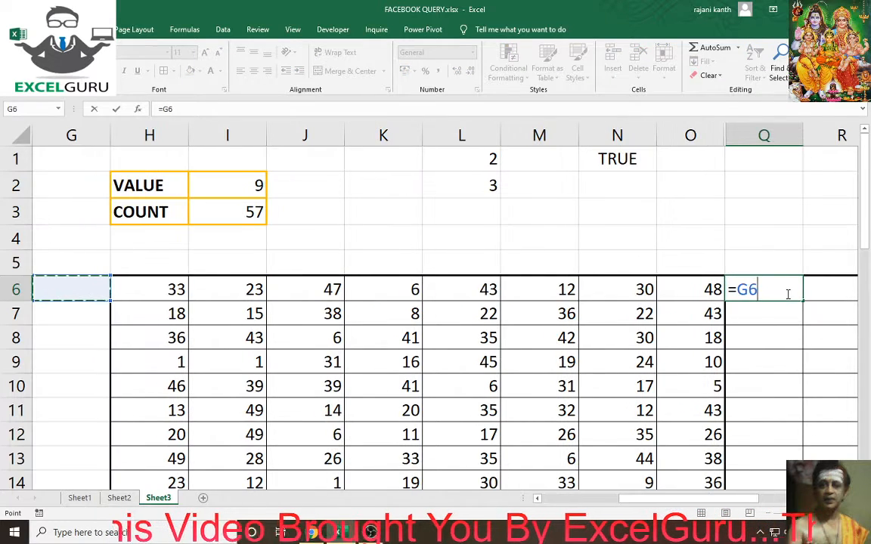
{"action": "key", "text": "Right"}
{"action": "type", "text": "<"}
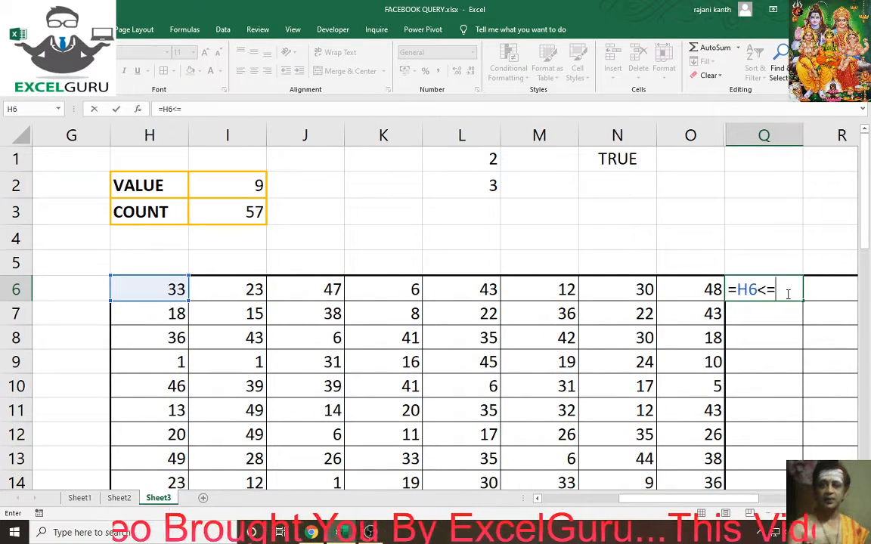
{"action": "type", "text": "="}
{"action": "key", "text": "Up"}
{"action": "key", "text": "Up"}
{"action": "key", "text": "Up"}
{"action": "key", "text": "Left"}
{"action": "key", "text": "Left"}
{"action": "key", "text": "Left"}
{"action": "key", "text": "Left"}
{"action": "key", "text": "Left"}
{"action": "key", "text": "Left"}
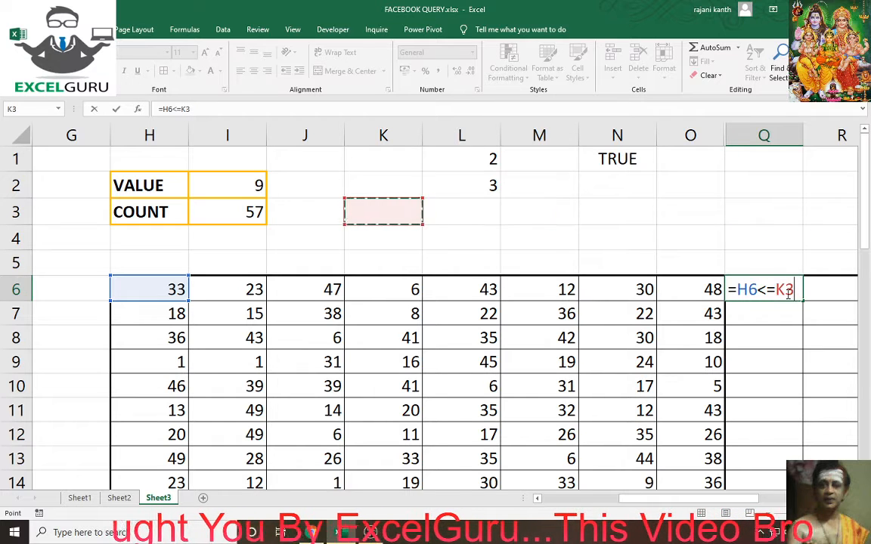
{"action": "key", "text": "Left"}
{"action": "key", "text": "Left"}
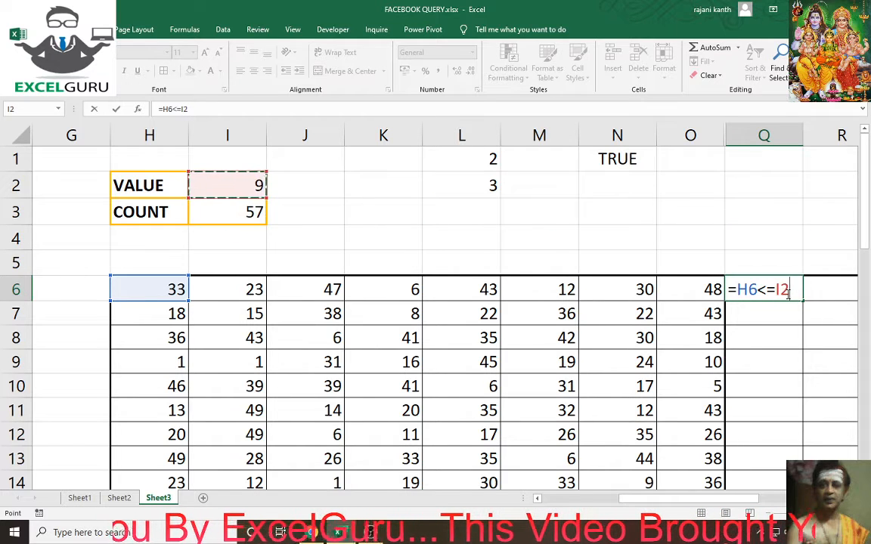
{"action": "key", "text": "F4"}
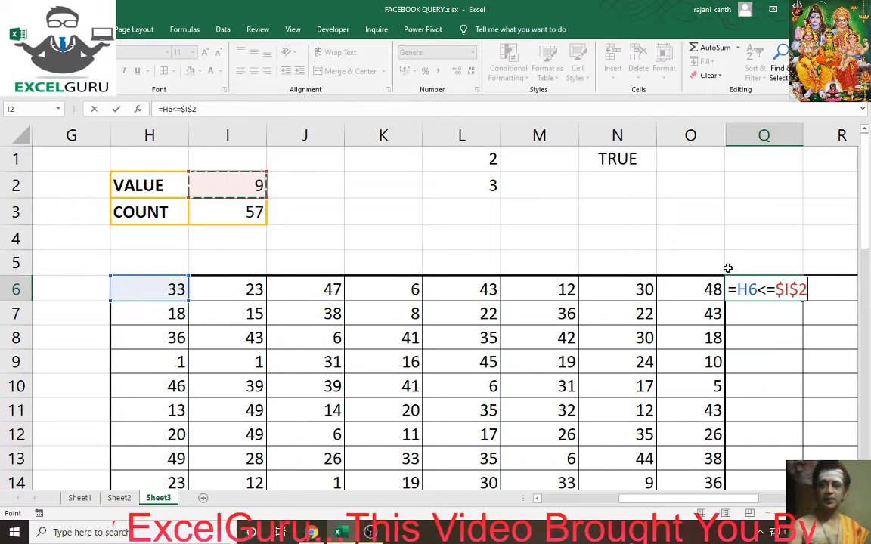
Step: Cycle the H6 reference in the Q6 formula through its absolute and mixed forms back to relative
{"action": "key", "text": "F2"}
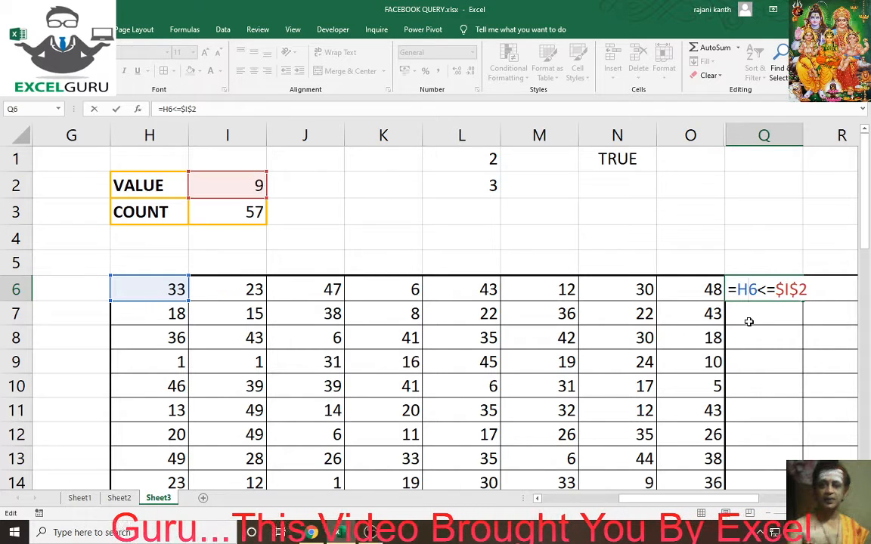
{"action": "key", "text": "F4"}
{"action": "key", "text": "F4"}
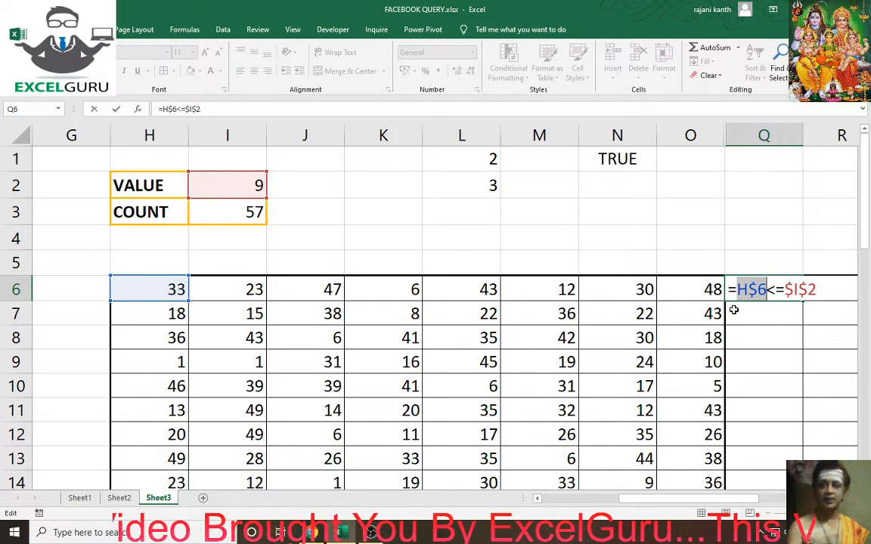
{"action": "key", "text": "F4"}
{"action": "key", "text": "F4"}
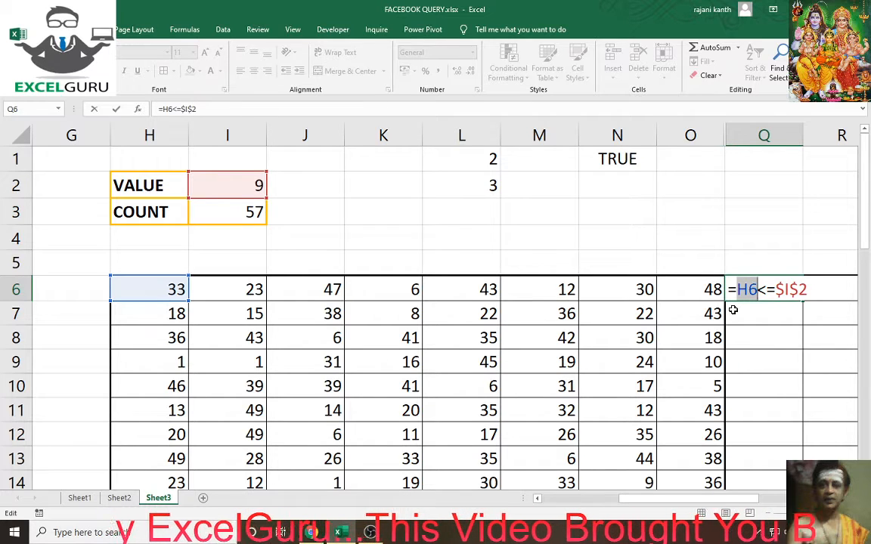
Step: Commit the comparison formula in Q6 and fill it across and down through the grid Q6:X41
{"action": "key", "text": "ctrl+Return"}
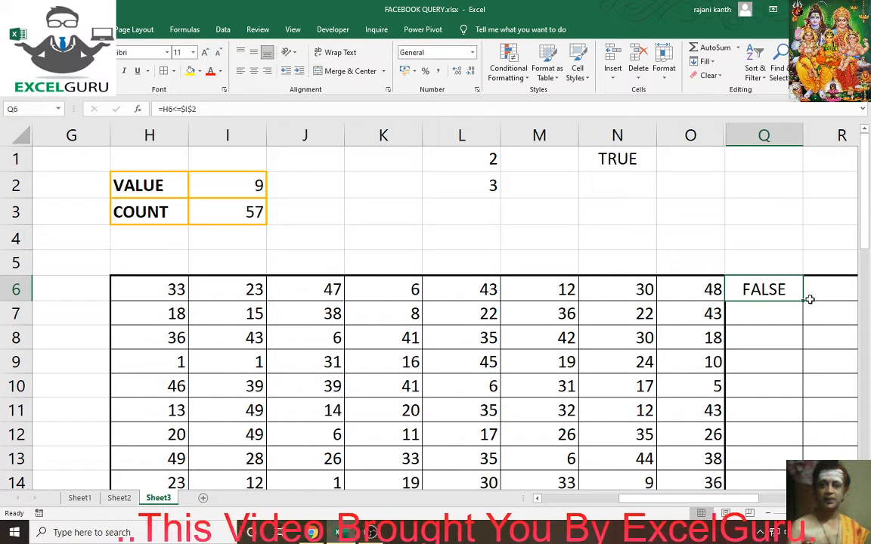
{"action": "left_click_drag", "start_coordinate": [803, 301], "coordinate": [724, 437]}
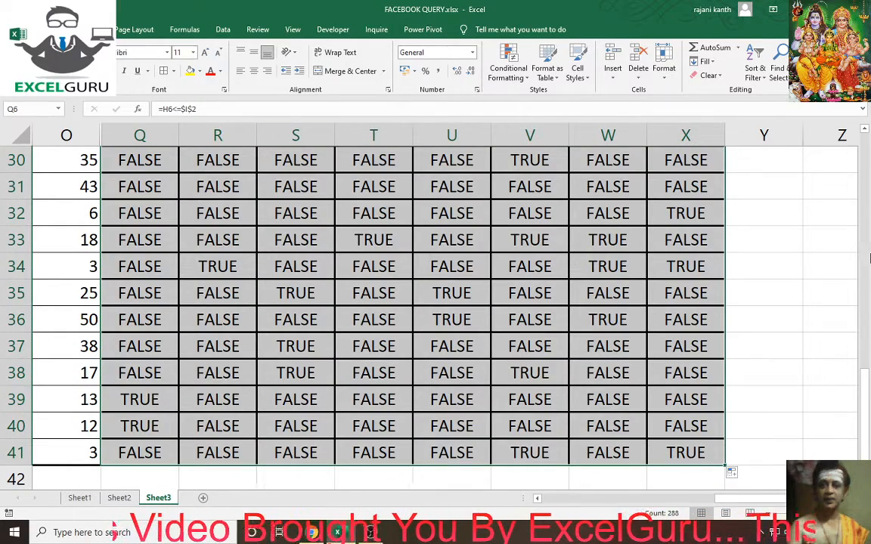
Step: Set the comparison value in I2 to 5
{"action": "left_click_drag", "start_coordinate": [866, 375], "coordinate": [868, 347]}
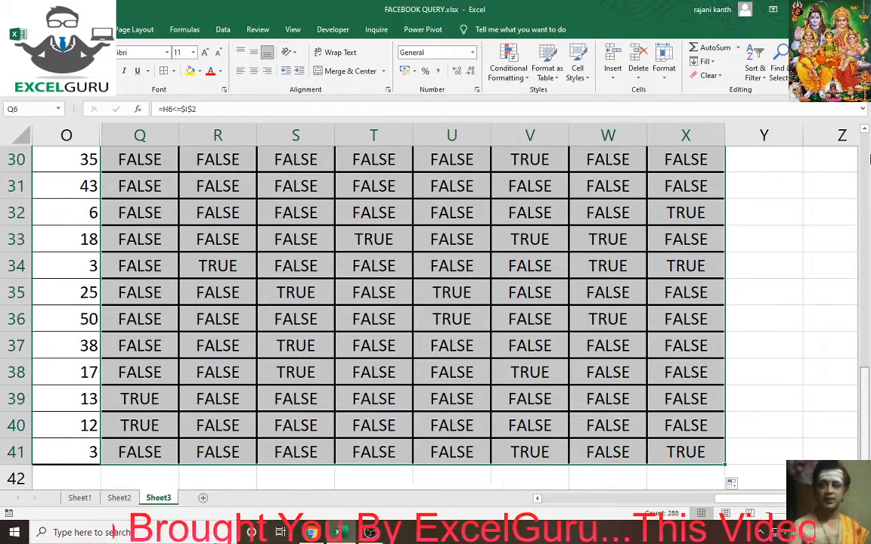
{"action": "left_click_drag", "start_coordinate": [868, 156], "coordinate": [868, 158]}
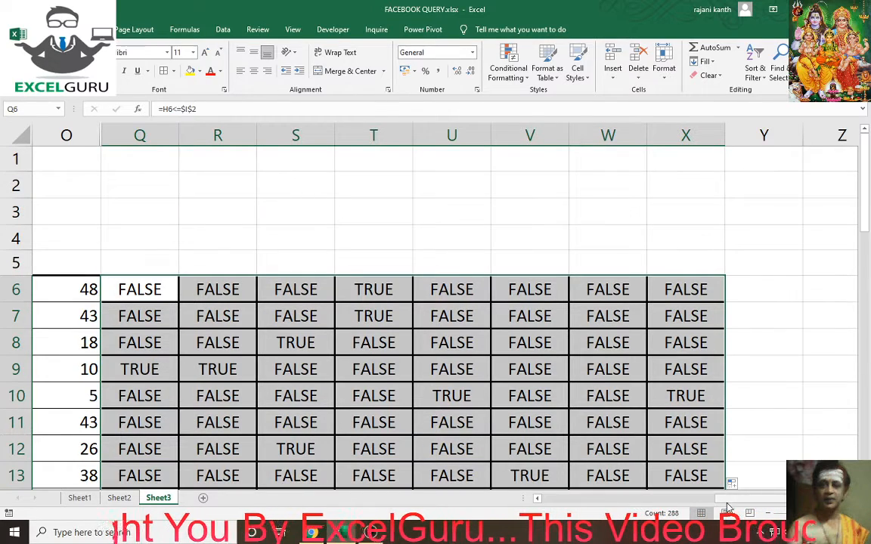
{"action": "left_click_drag", "start_coordinate": [561, 508], "coordinate": [560, 504]}
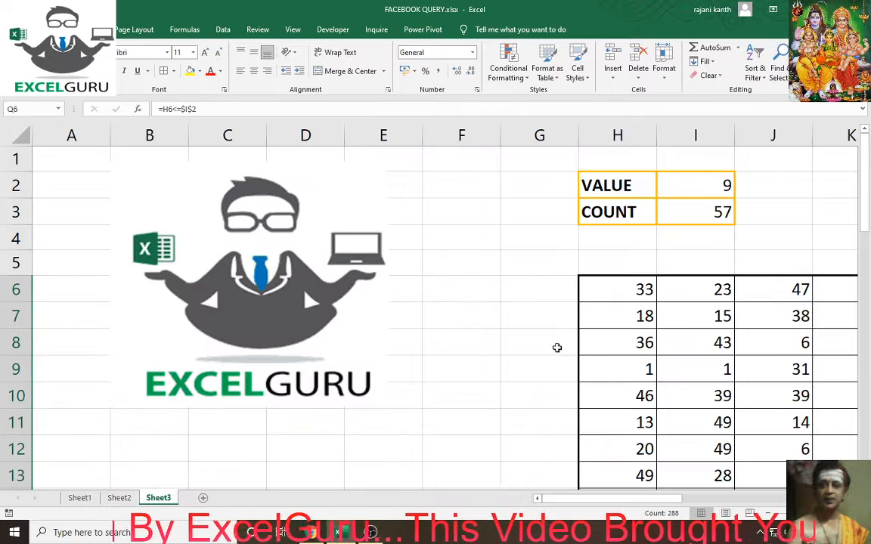
{"action": "left_click", "coordinate": [700, 186]}
{"action": "type", "text": "8"}
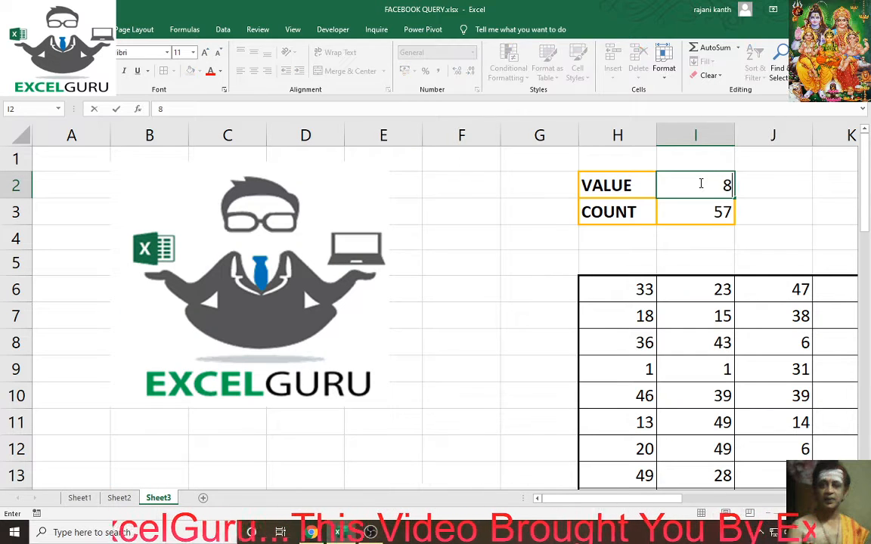
{"action": "key", "text": "BackSpace"}
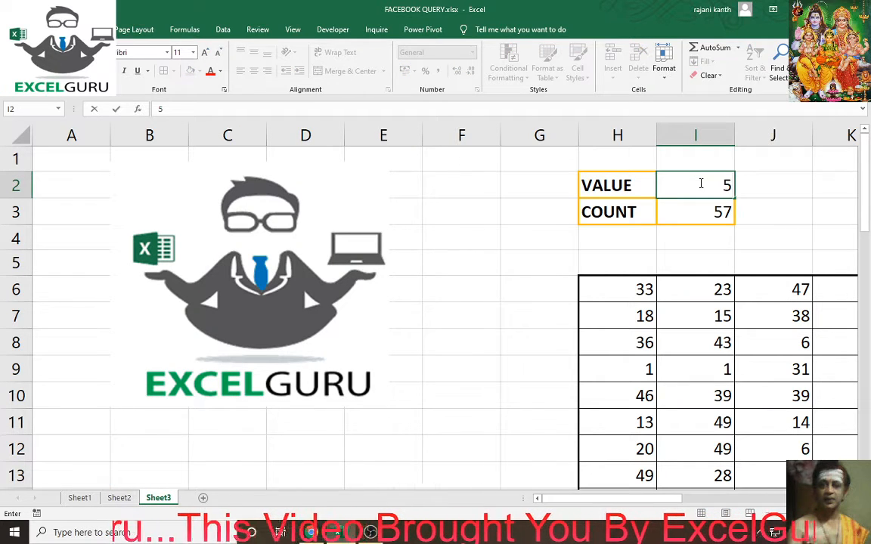
{"action": "key", "text": "Return"}
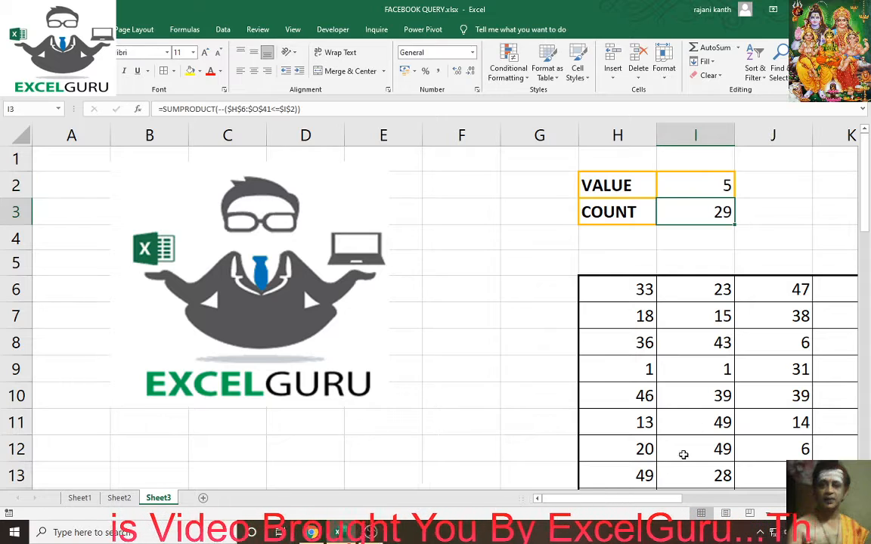
Step: Look through the TRUE and FALSE grid beside the number table, checking the comparison in W24 against its source number
{"action": "left_click_drag", "start_coordinate": [605, 499], "coordinate": [713, 443]}
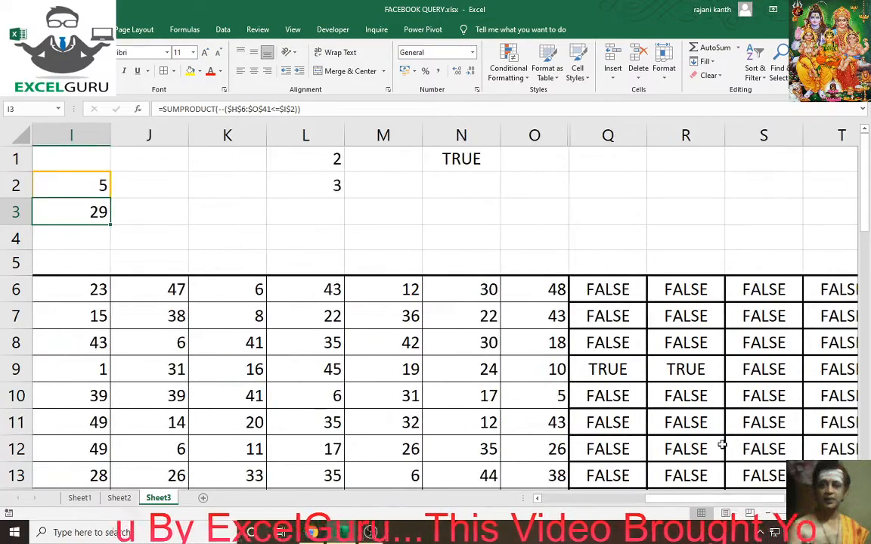
{"action": "scroll", "coordinate": [722, 444], "scroll_direction": "down", "scroll_amount": 5}
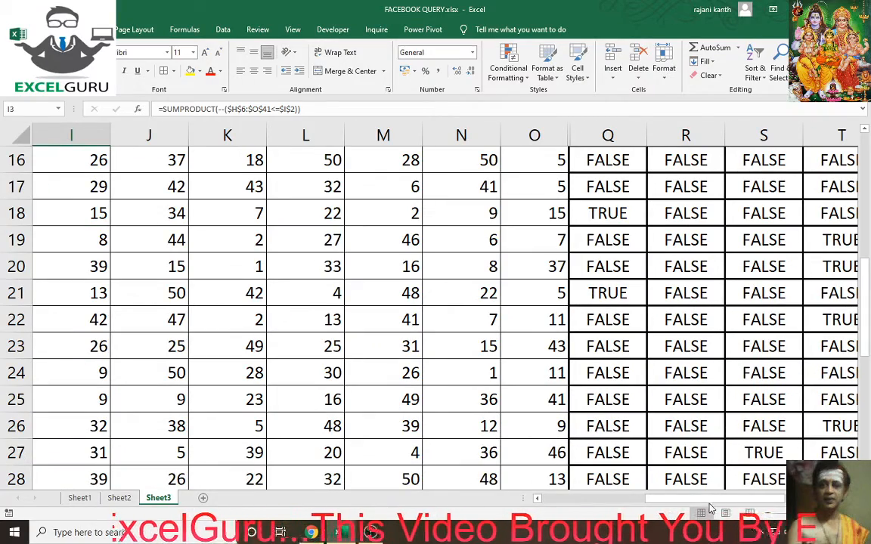
{"action": "left_click_drag", "start_coordinate": [711, 508], "coordinate": [753, 506]}
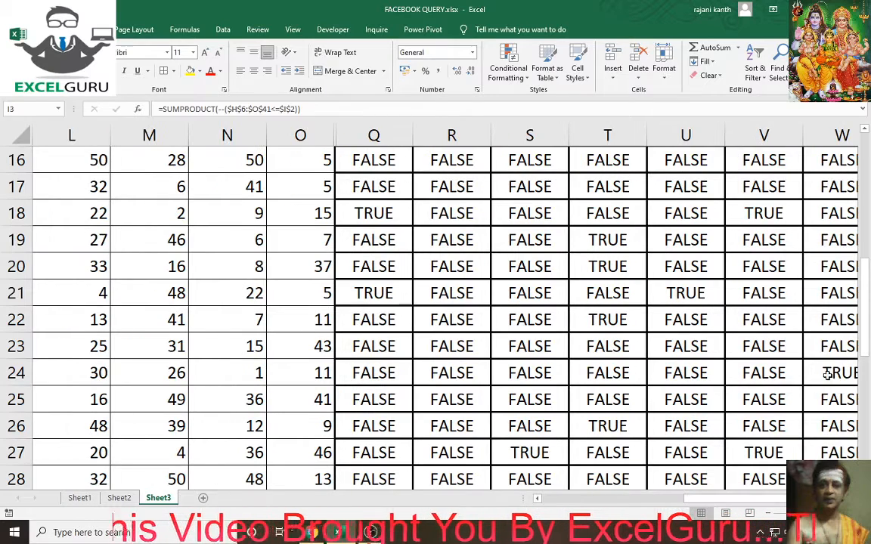
{"action": "left_click", "coordinate": [828, 375]}
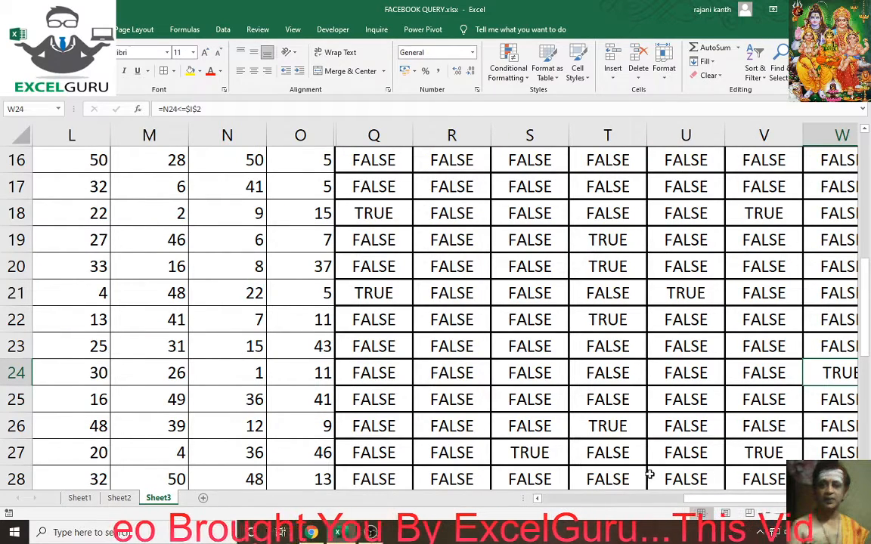
{"action": "scroll", "coordinate": [604, 446], "scroll_direction": "left", "scroll_amount": 3}
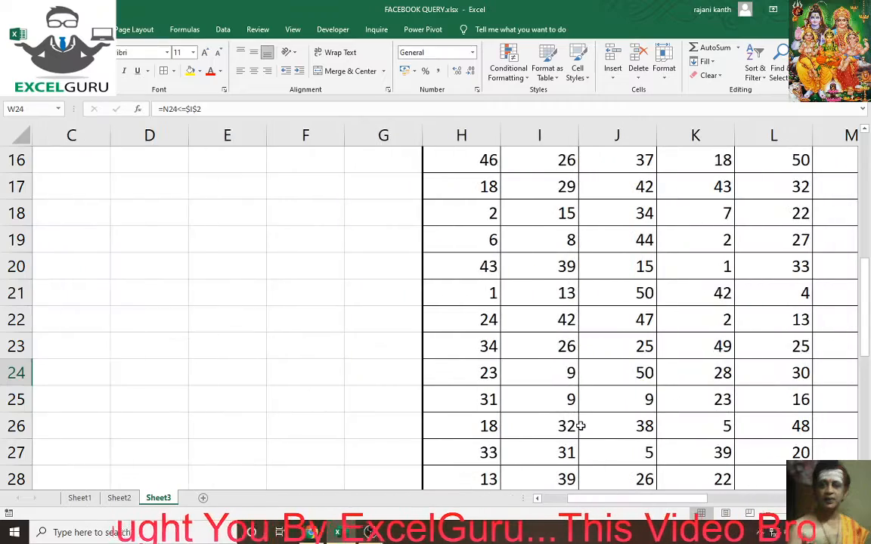
{"action": "scroll", "coordinate": [581, 426], "scroll_direction": "right", "scroll_amount": 3}
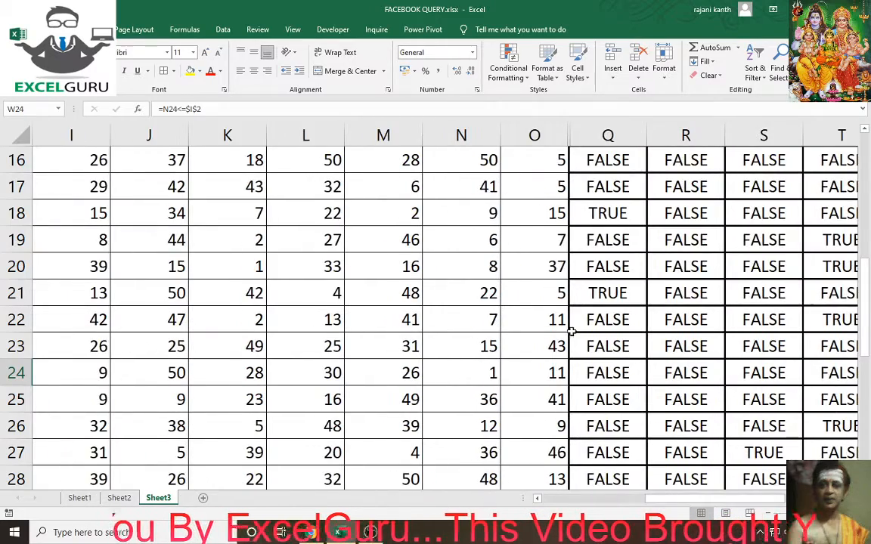
Step: Inspect the comparison formula in Q6 and leave it without editing
{"action": "scroll", "coordinate": [573, 331], "scroll_direction": "up", "scroll_amount": 5}
{"action": "left_click", "coordinate": [608, 290]}
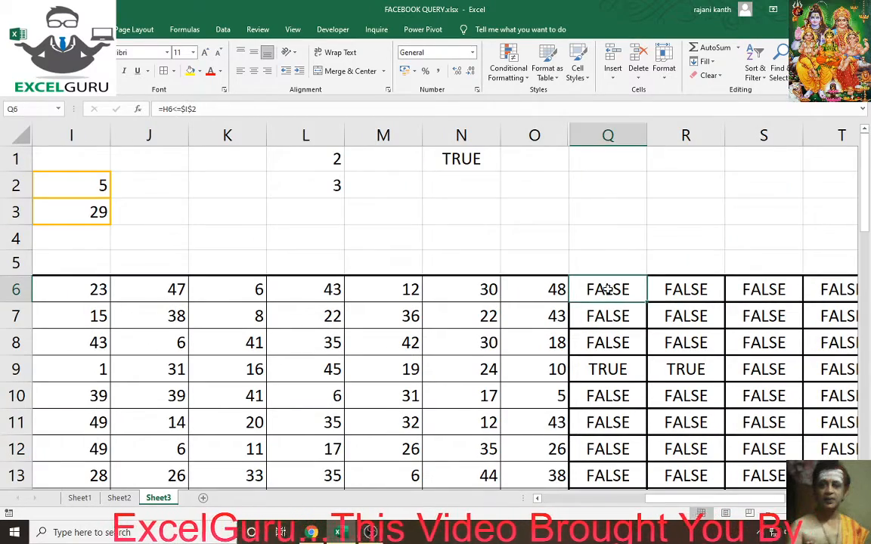
{"action": "double_click", "coordinate": [607, 290]}
{"action": "left_click_drag", "start_coordinate": [671, 289], "coordinate": [479, 291]}
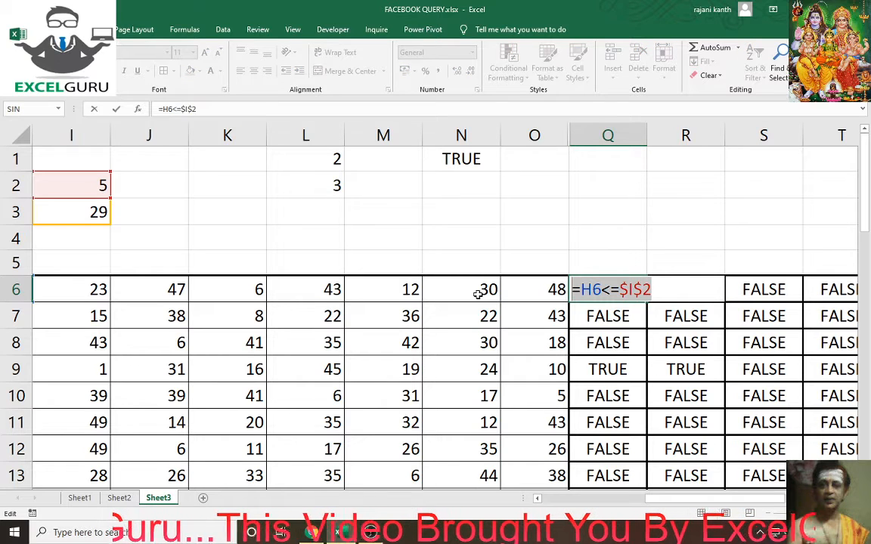
{"action": "key", "text": "Escape"}
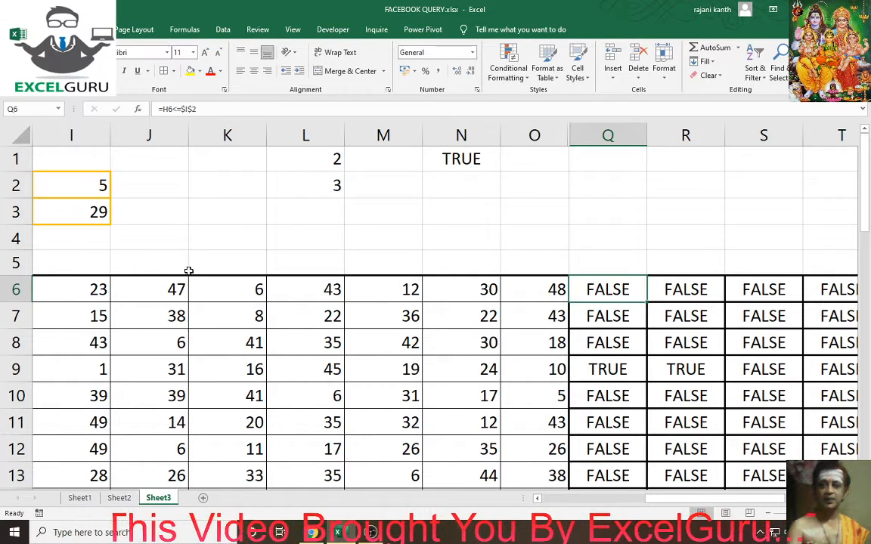
{"action": "left_click", "coordinate": [43, 285]}
{"action": "key", "text": "Left"}
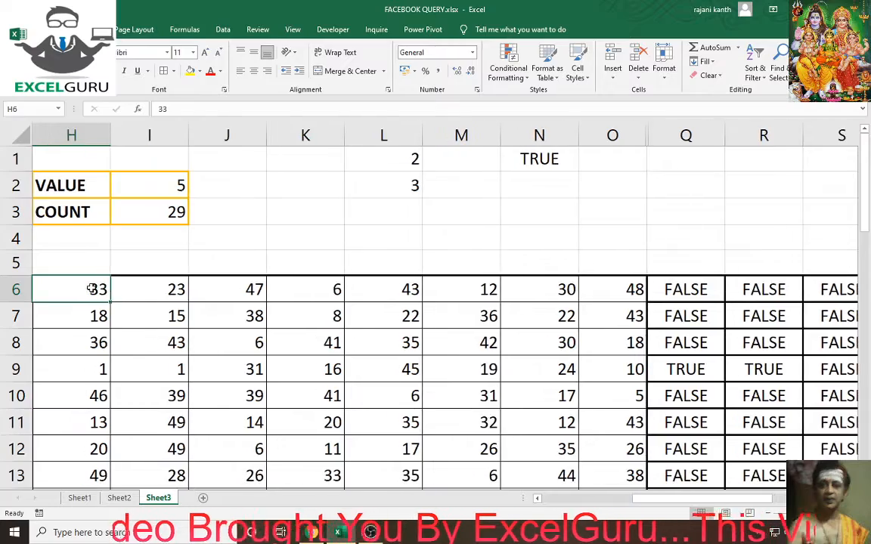
{"action": "key", "text": "ctrl+shift+Right"}
{"action": "key", "text": "ctrl+shift+Down"}
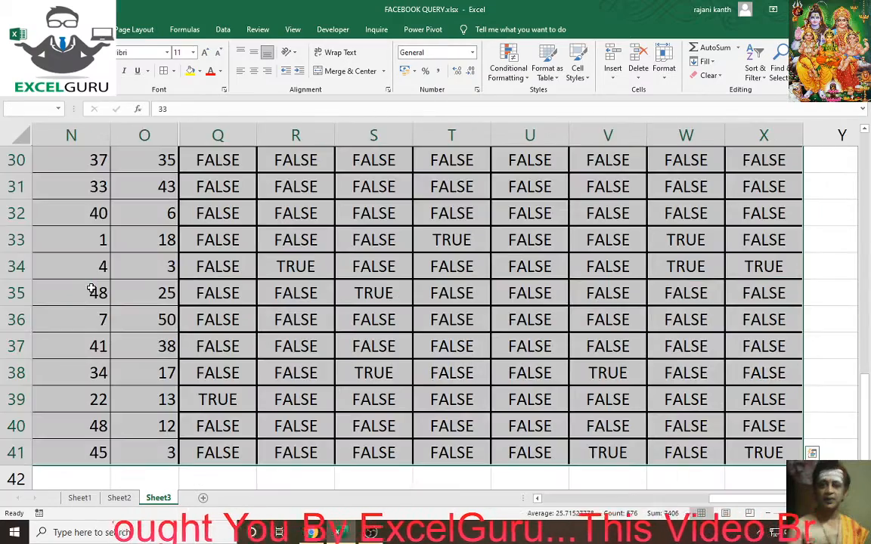
{"action": "key", "text": "ctrl+BackSpace"}
{"action": "key", "text": "Up"}
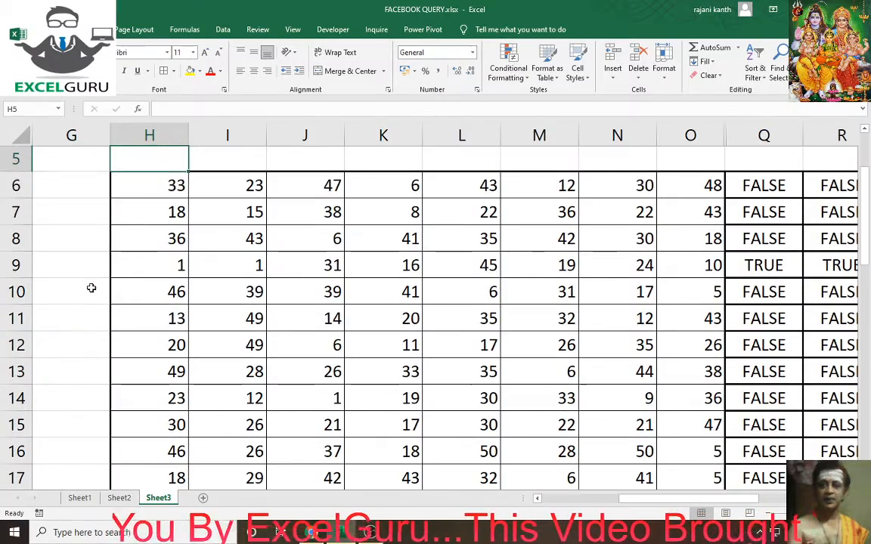
Step: Start a new conditional formatting rule for the number table H6:O41 that uses a formula to determine which cells to format
{"action": "key", "text": "Down"}
{"action": "key", "text": "shift+Right"}
{"action": "key", "text": "shift+Right"}
{"action": "key", "text": "shift+Right"}
{"action": "key", "text": "shift+Right"}
{"action": "key", "text": "shift+Right"}
{"action": "key", "text": "shift+Right"}
{"action": "key", "text": "shift+Right"}
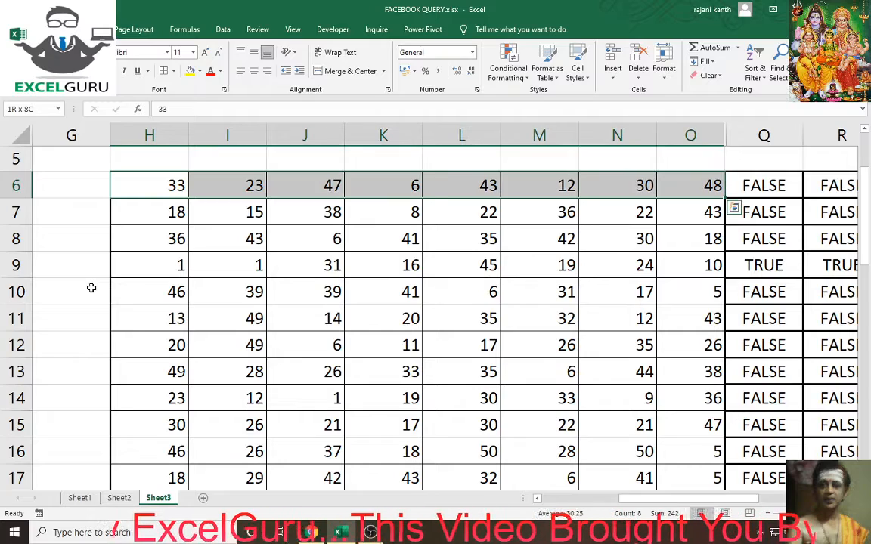
{"action": "key", "text": "ctrl+shift+Down"}
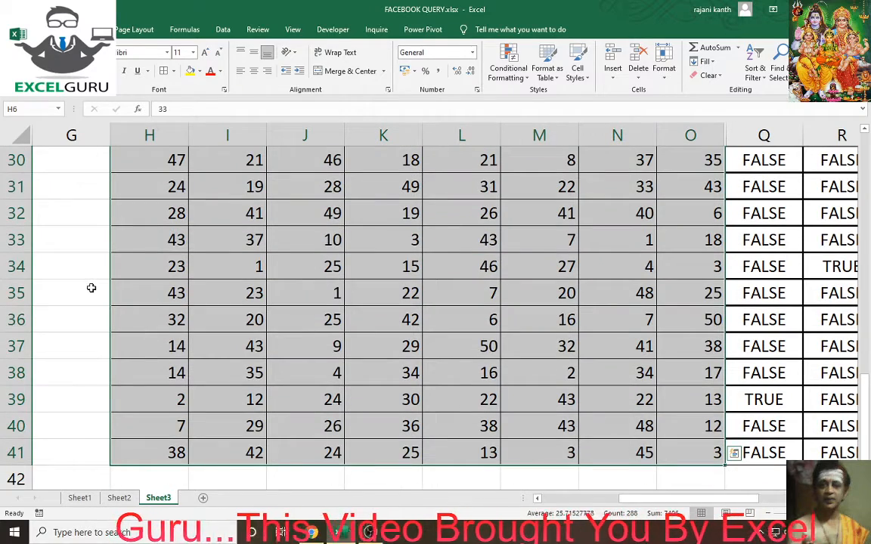
{"action": "key", "text": "alt"}
{"action": "key", "text": "h"}
{"action": "key", "text": "l"}
{"action": "key", "text": "n"}
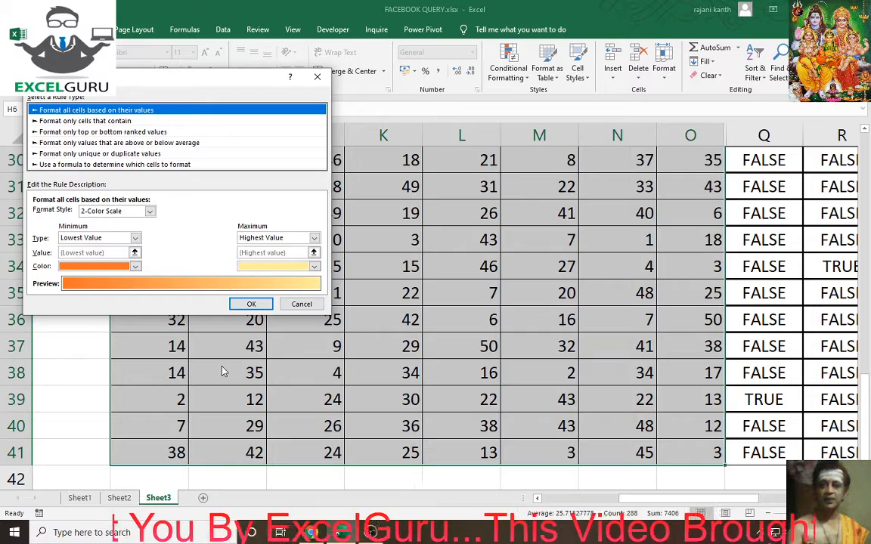
{"action": "left_click", "coordinate": [184, 165]}
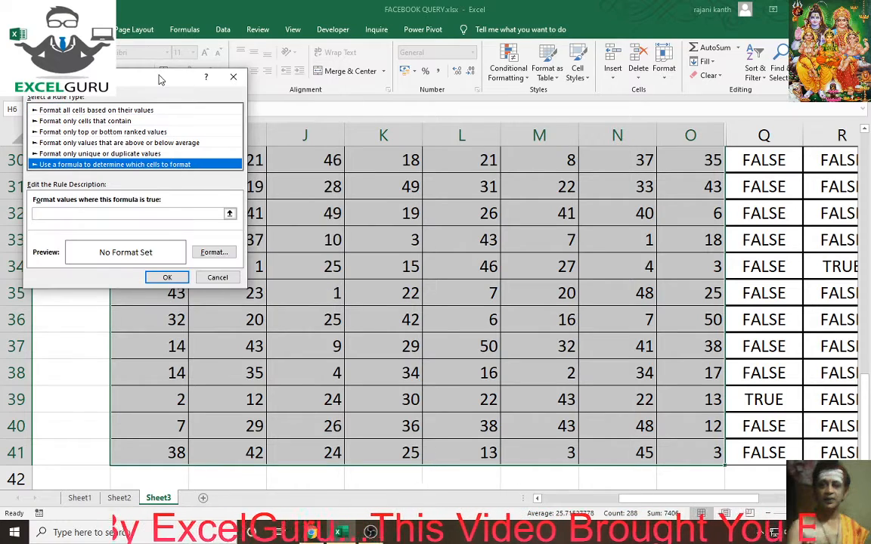
Step: Enter =H6<=$I$2 as the condition formula of the new formatting rule
{"action": "left_click_drag", "start_coordinate": [161, 78], "coordinate": [586, 200]}
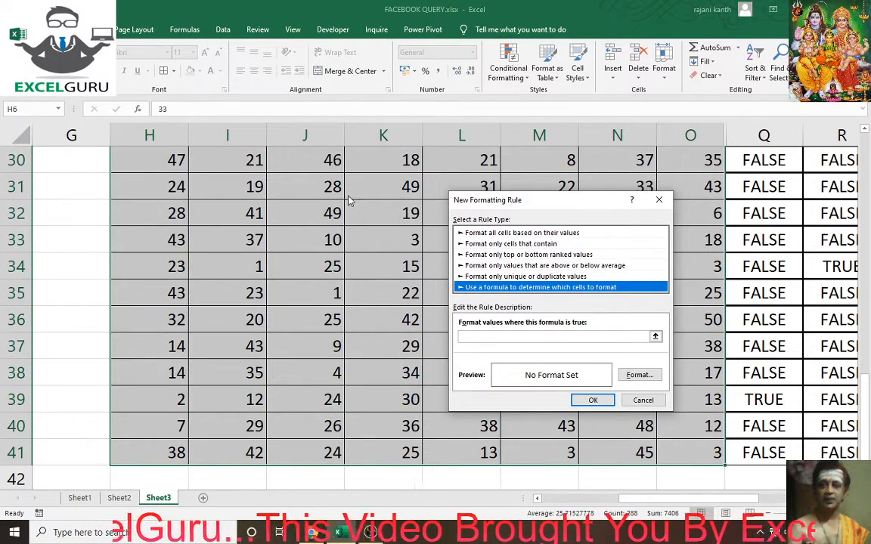
{"action": "left_click", "coordinate": [564, 337]}
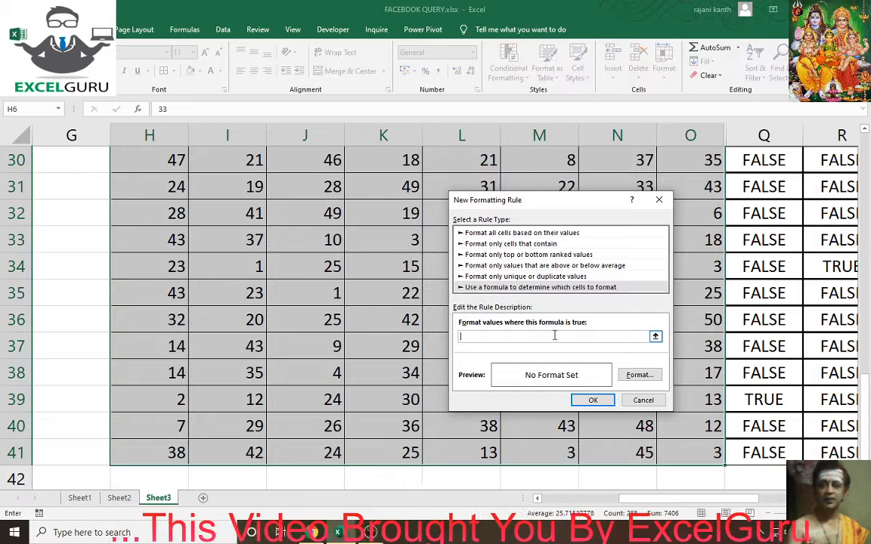
{"action": "scroll", "coordinate": [332, 202], "scroll_direction": "up", "scroll_amount": 6}
{"action": "scroll", "coordinate": [331, 201], "scroll_direction": "up", "scroll_amount": 4}
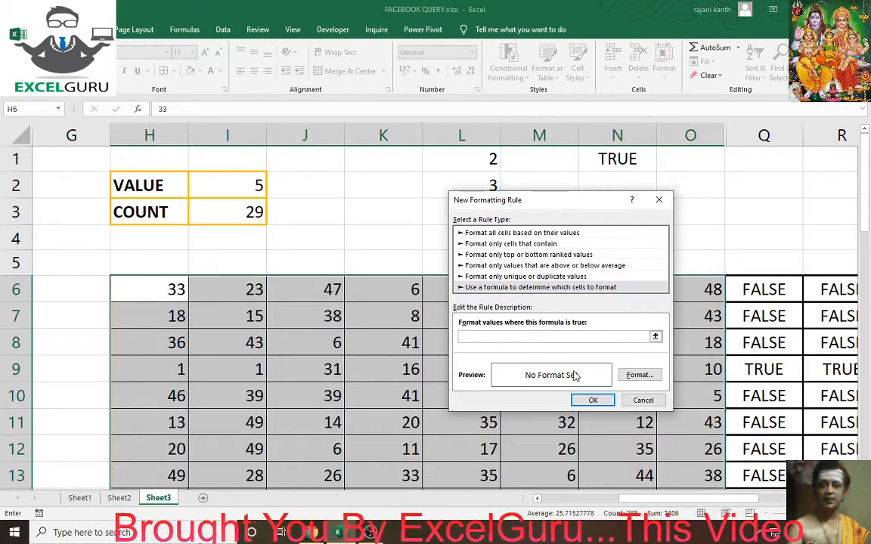
{"action": "type", "text": "=H6<=$I$2"}
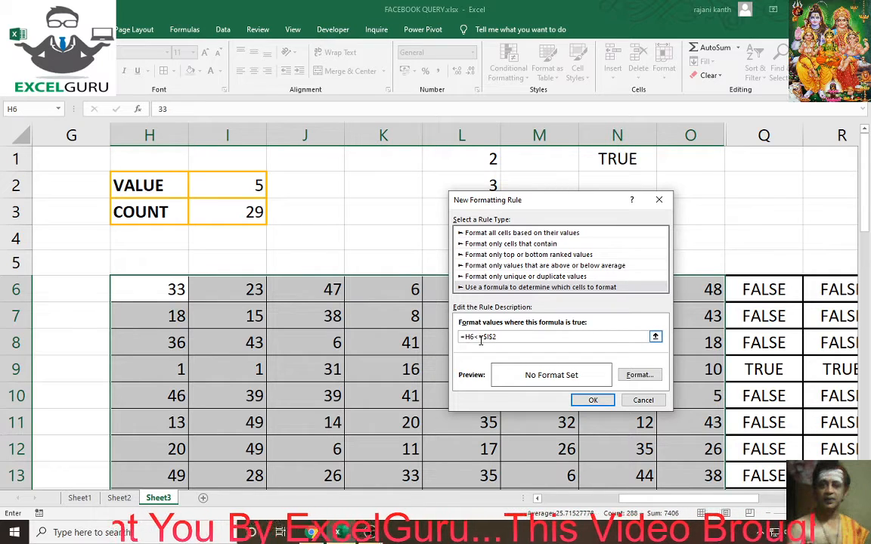
Step: Give the rule's format a bold font style and a red fill
{"action": "left_click", "coordinate": [639, 376]}
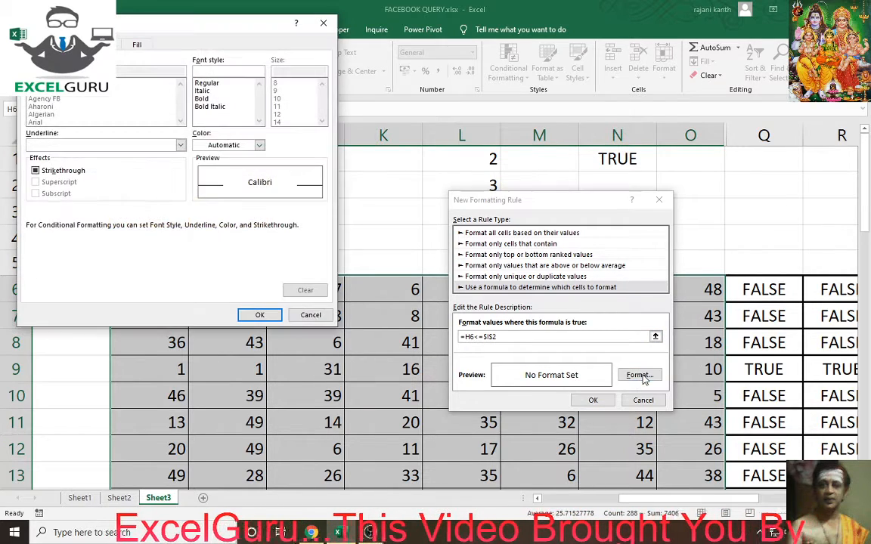
{"action": "left_click", "coordinate": [194, 98]}
{"action": "left_click", "coordinate": [140, 45]}
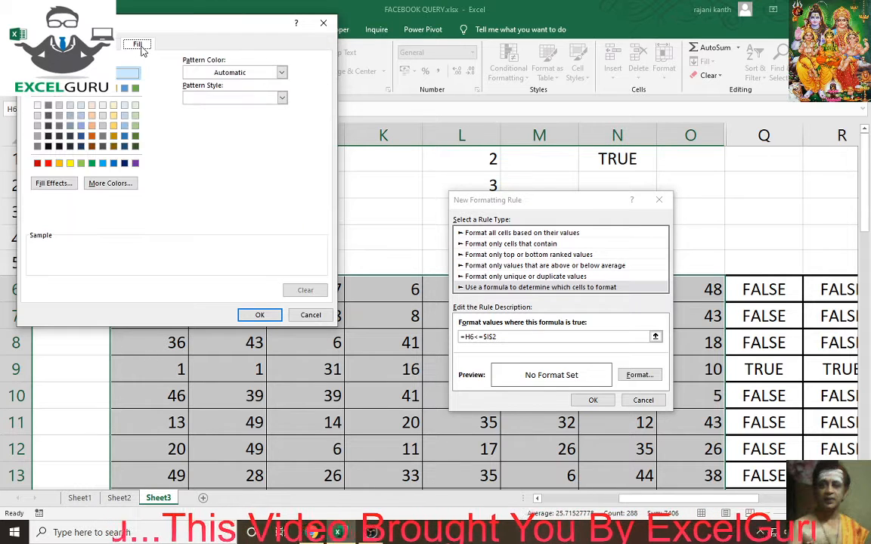
{"action": "left_click", "coordinate": [70, 164]}
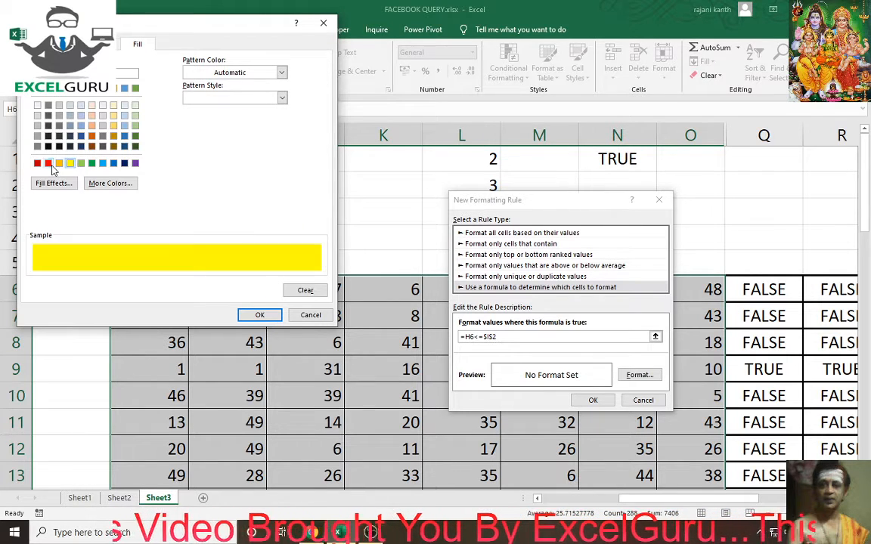
{"action": "left_click", "coordinate": [47, 163]}
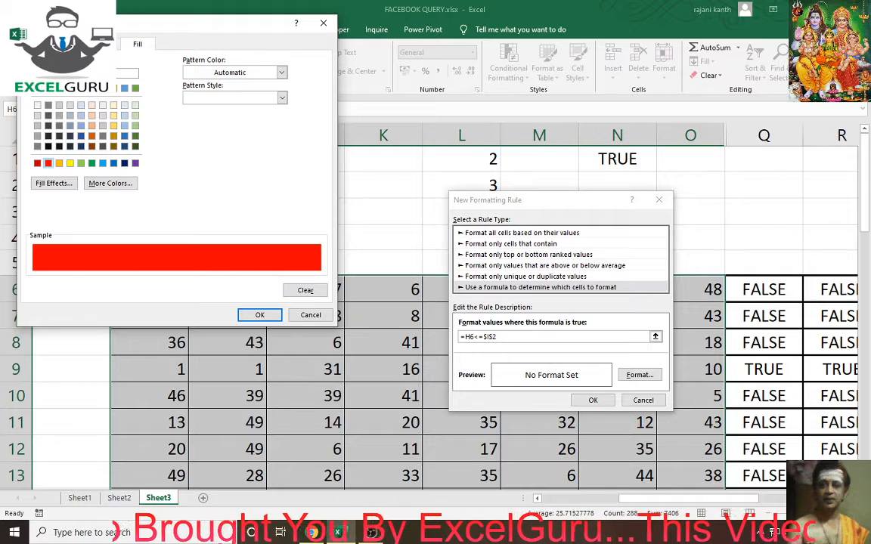
Step: Set the rule's font colour to white and apply the finished rule to the number table
{"action": "left_click", "coordinate": [85, 43]}
{"action": "left_click", "coordinate": [220, 142]}
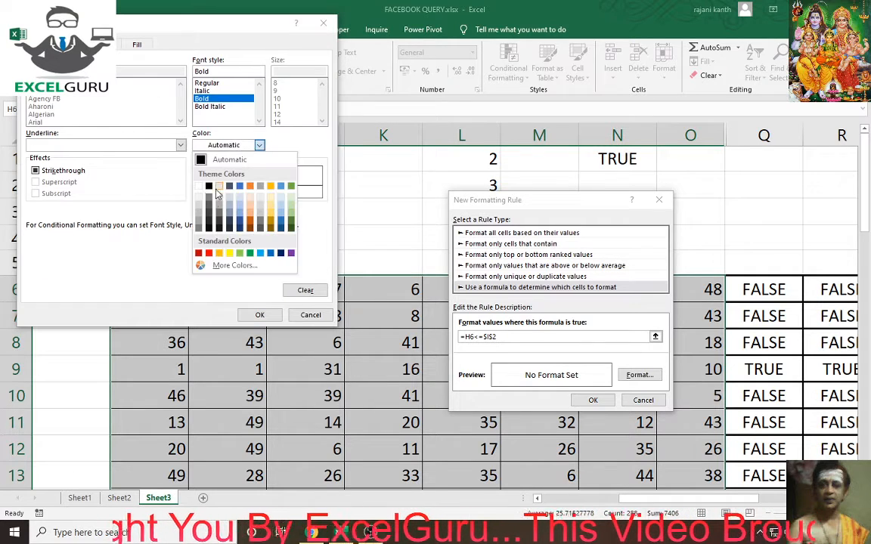
{"action": "left_click", "coordinate": [218, 187]}
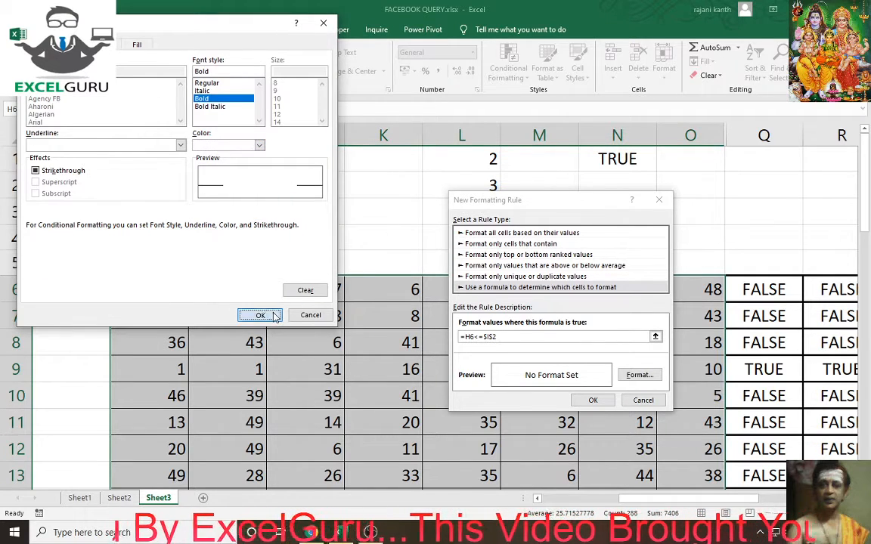
{"action": "left_click", "coordinate": [273, 316]}
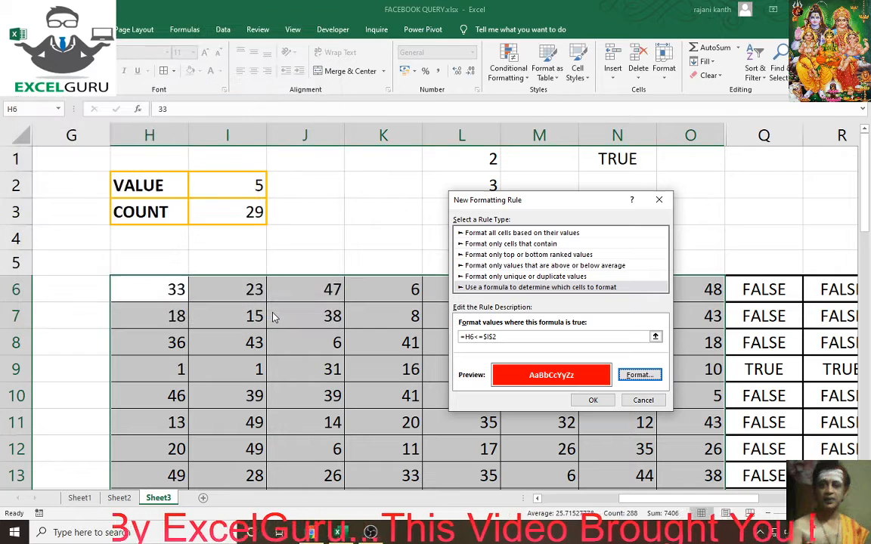
{"action": "left_click", "coordinate": [591, 401]}
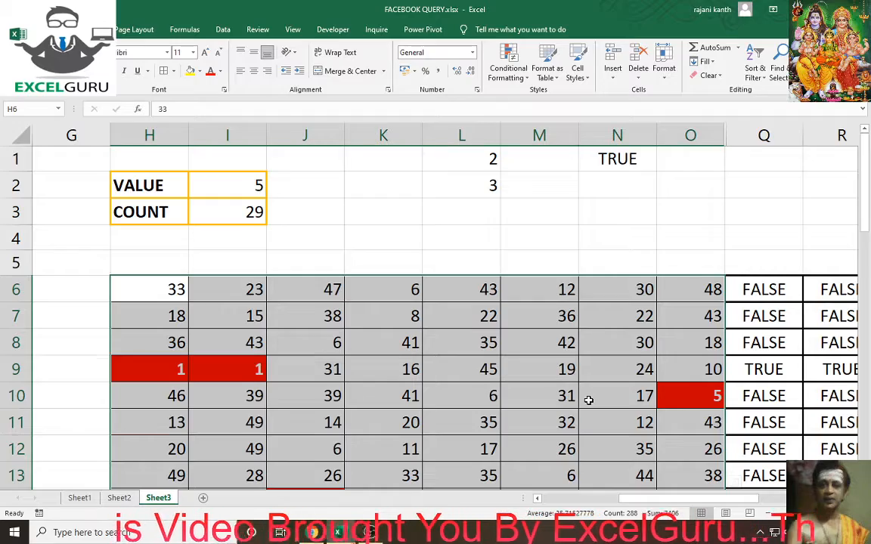
Step: Check the highlighted cells throughout the number table and set the comparison value in I2 to 9
{"action": "scroll", "coordinate": [588, 400], "scroll_direction": "down", "scroll_amount": 6}
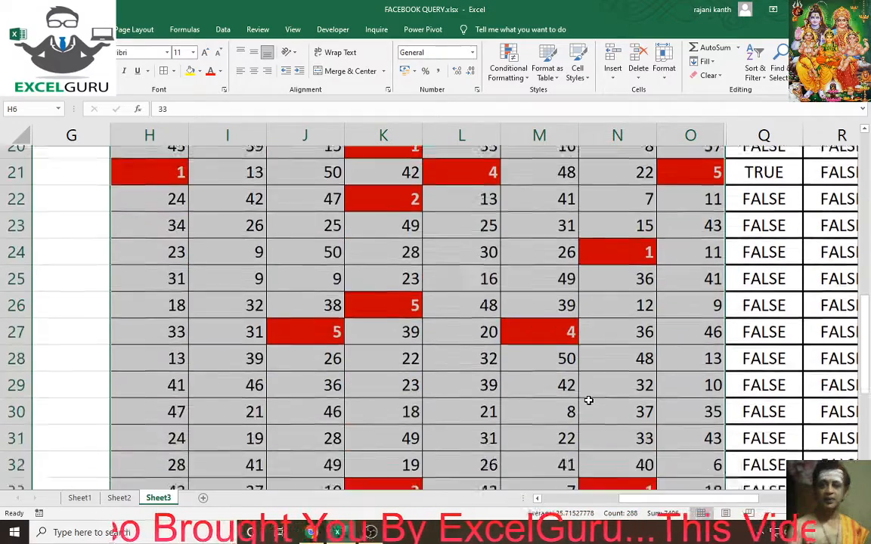
{"action": "scroll", "coordinate": [588, 401], "scroll_direction": "down", "scroll_amount": 4}
{"action": "scroll", "coordinate": [588, 400], "scroll_direction": "up", "scroll_amount": 9}
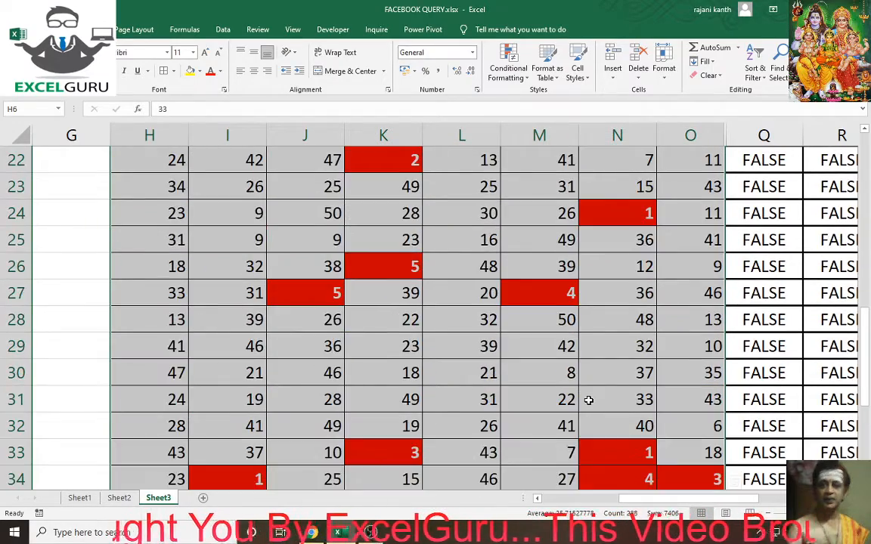
{"action": "scroll", "coordinate": [588, 400], "scroll_direction": "up", "scroll_amount": 1}
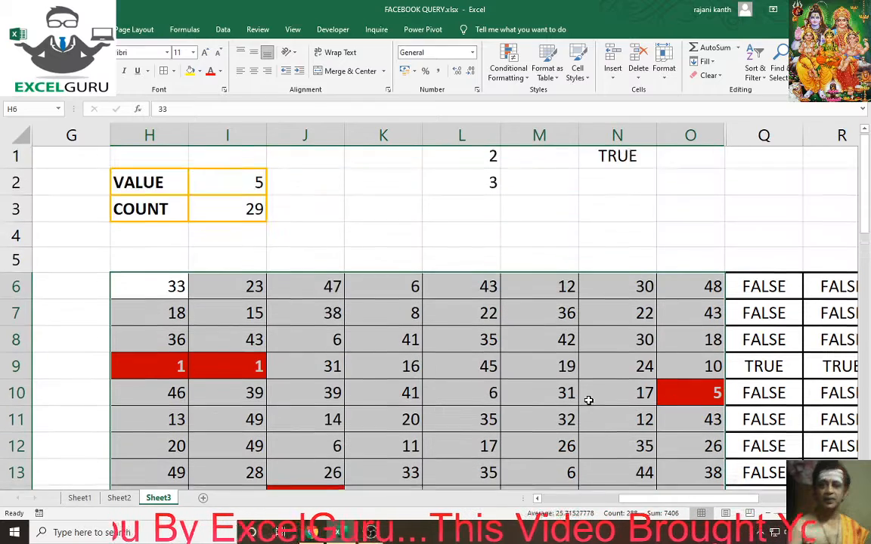
{"action": "left_click", "coordinate": [247, 183]}
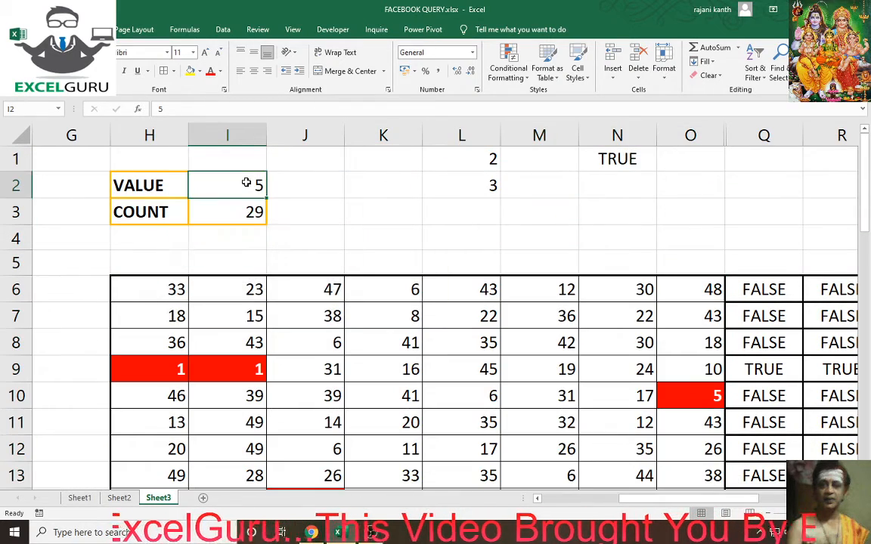
{"action": "type", "text": "9"}
{"action": "key", "text": "Return"}
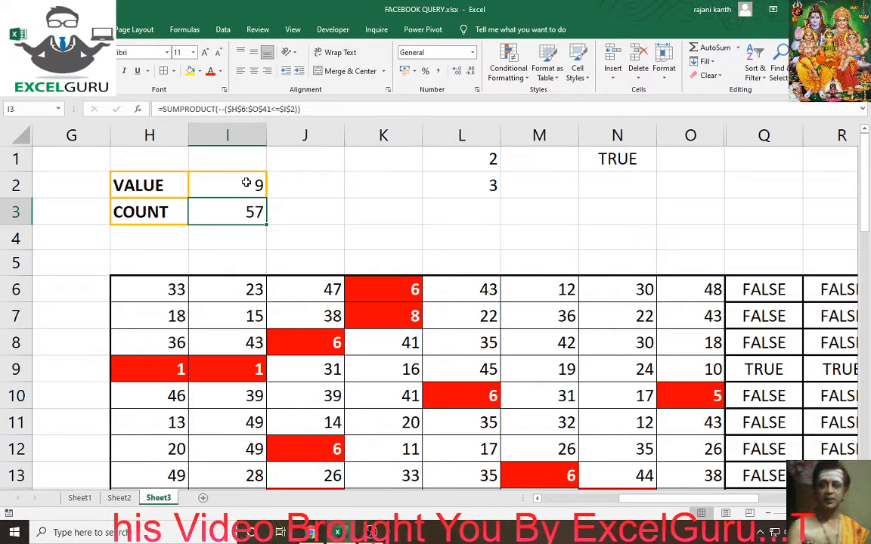
Step: Set the comparison value in I2 to 10
{"action": "left_click", "coordinate": [247, 183]}
{"action": "type", "text": "10"}
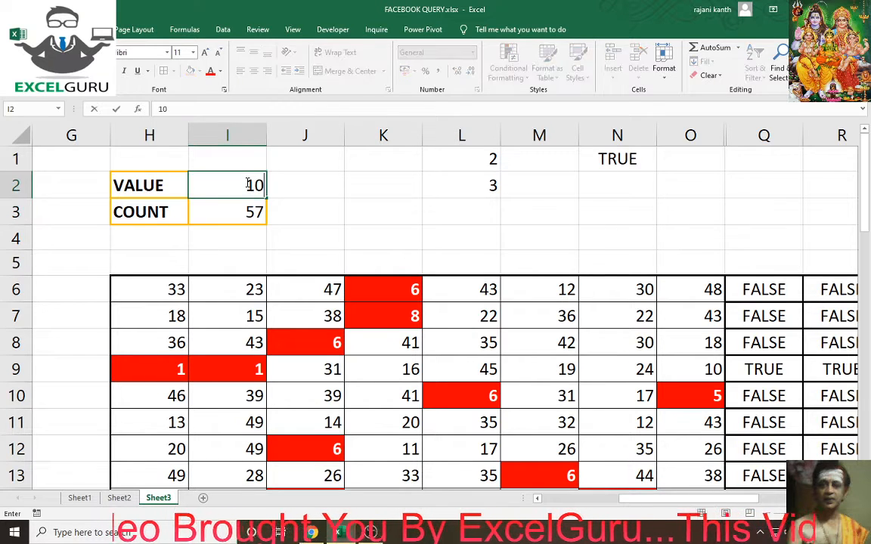
{"action": "key", "text": "Return"}
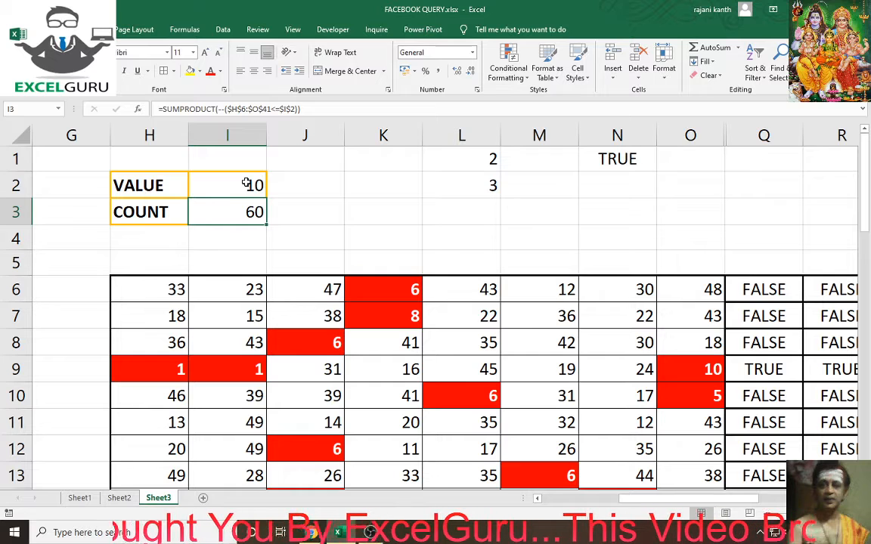
Step: Set the comparison value in I2 back to 9
{"action": "left_click", "coordinate": [247, 183]}
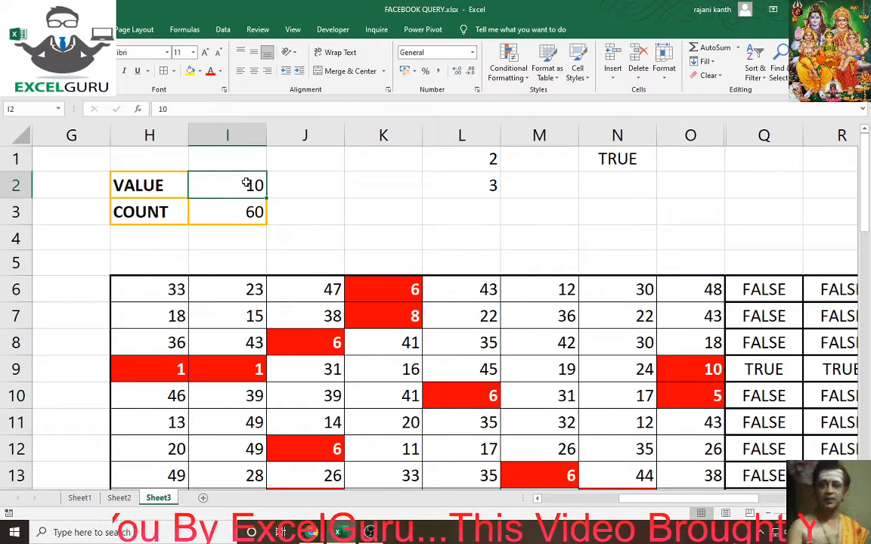
{"action": "type", "text": "9"}
{"action": "key", "text": "Return"}
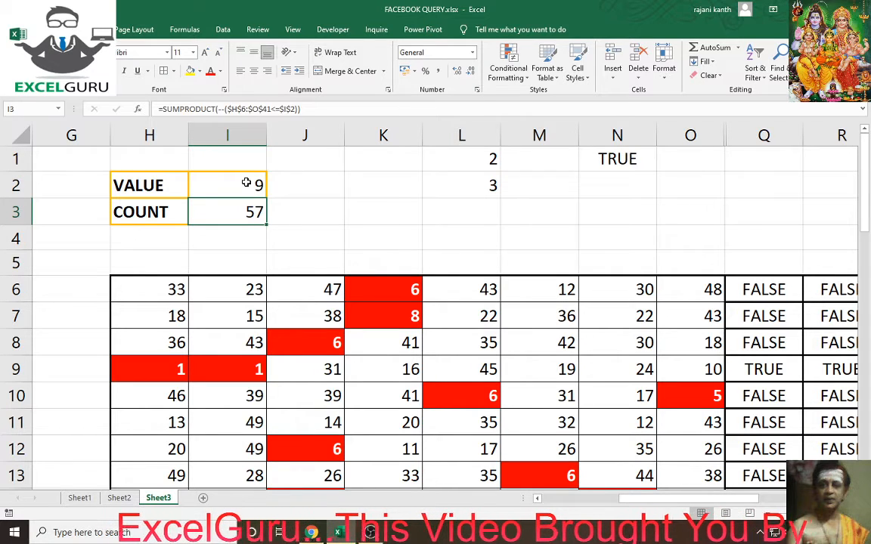